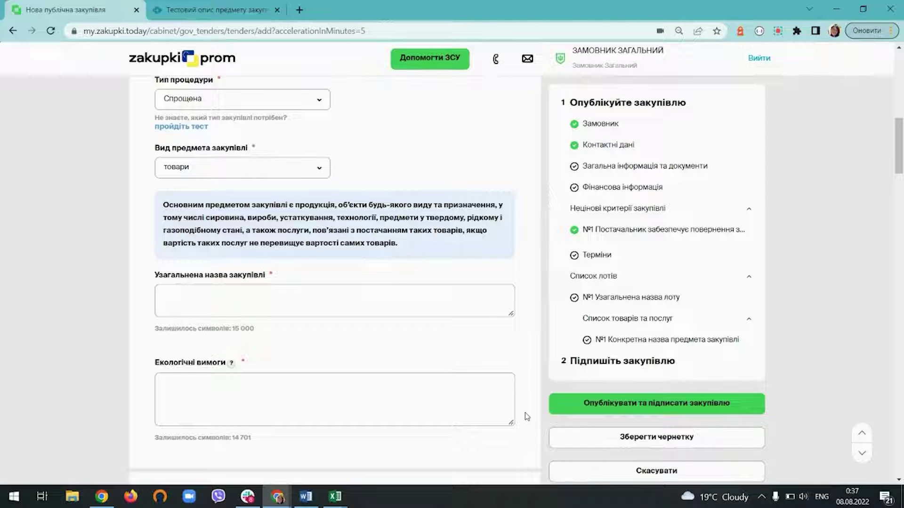
- Open the instruction on environmental requirements from the help hint of the "Екологічні вимоги" field
drag(154, 363, 208, 369)
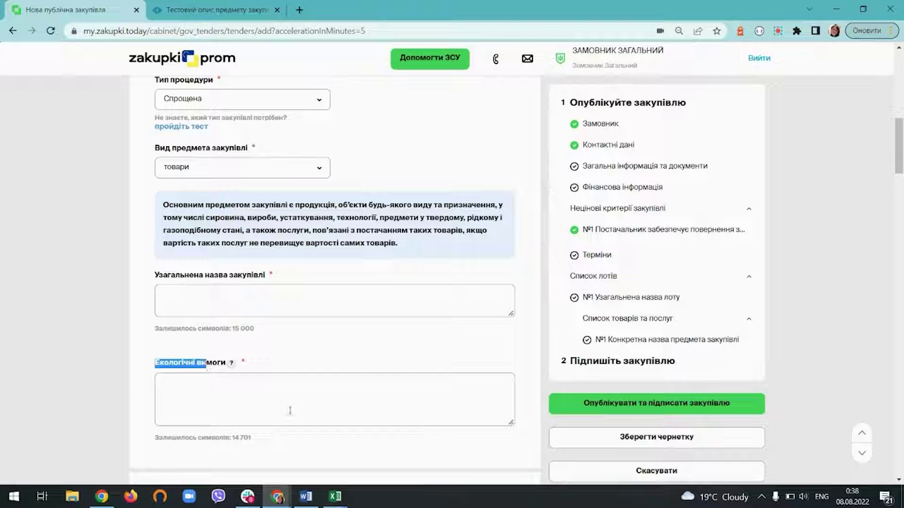
click(317, 382)
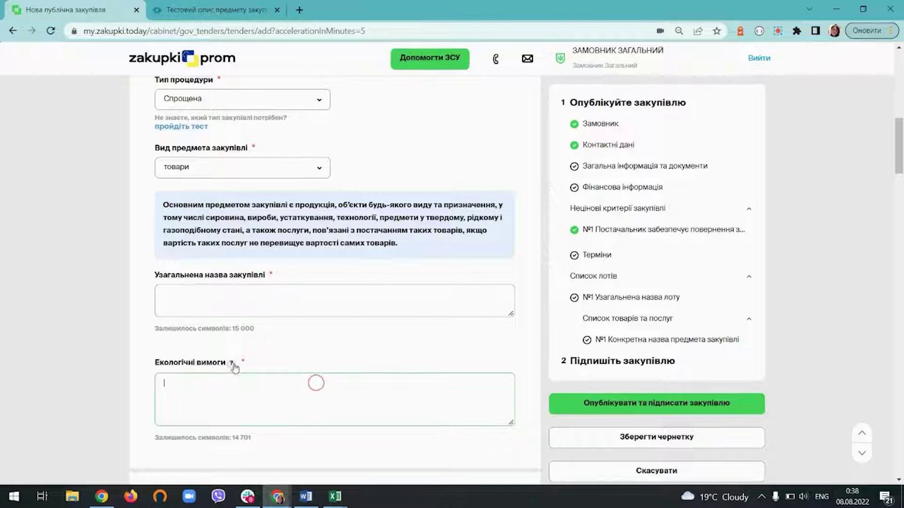
mouse_move(232, 366)
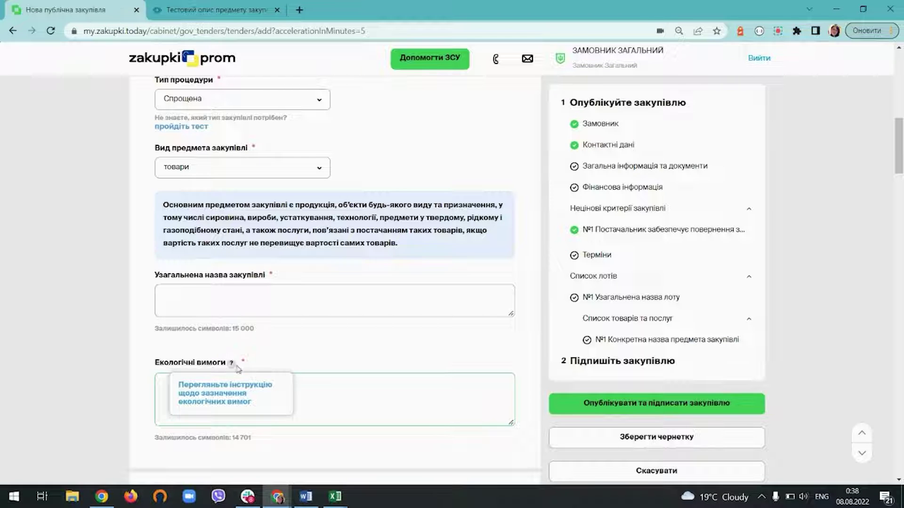
click(238, 390)
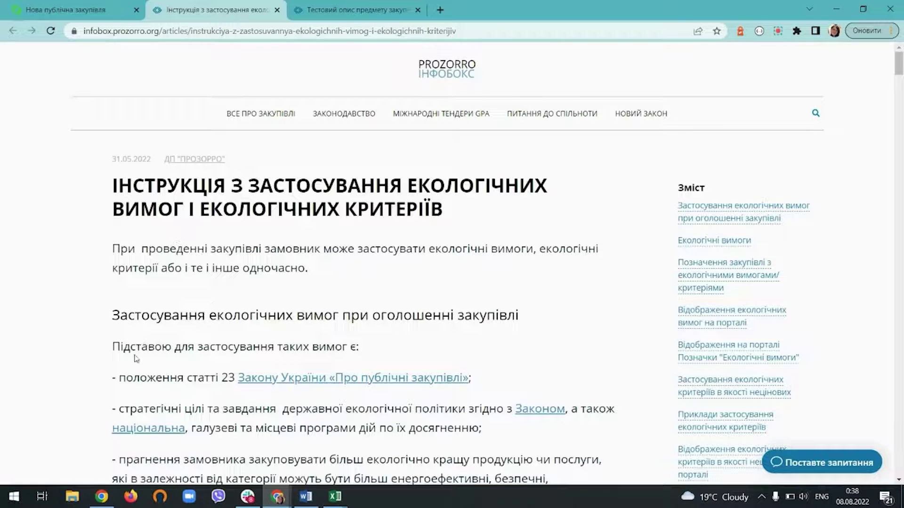
- Review the grounds for environmental requirements, open the linked ecolabelling standards article and go to its paint materials example
drag(112, 348, 383, 354)
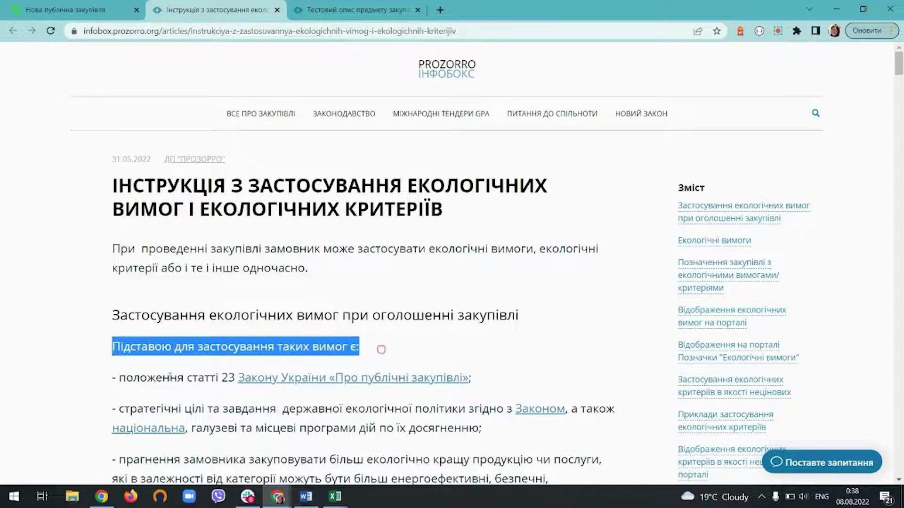
scroll(154, 376, down, 5)
scroll(154, 375, down, 3)
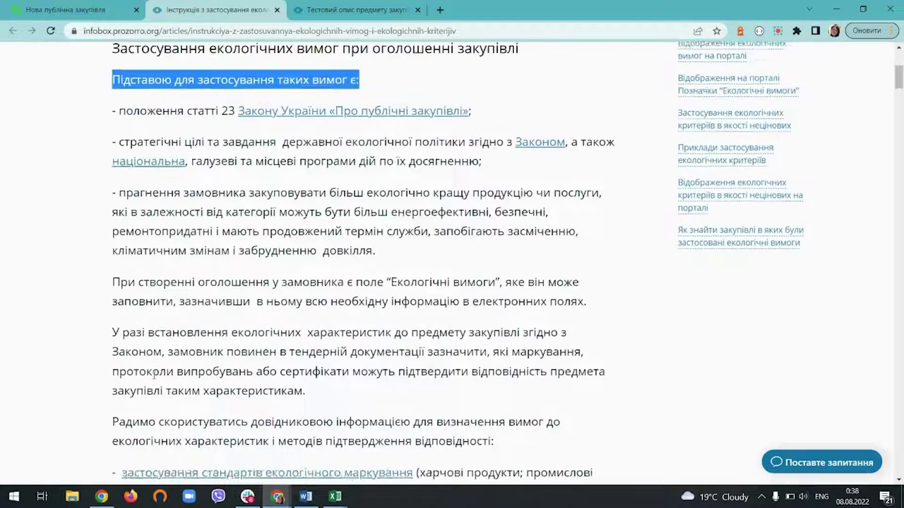
scroll(147, 372, up, 2)
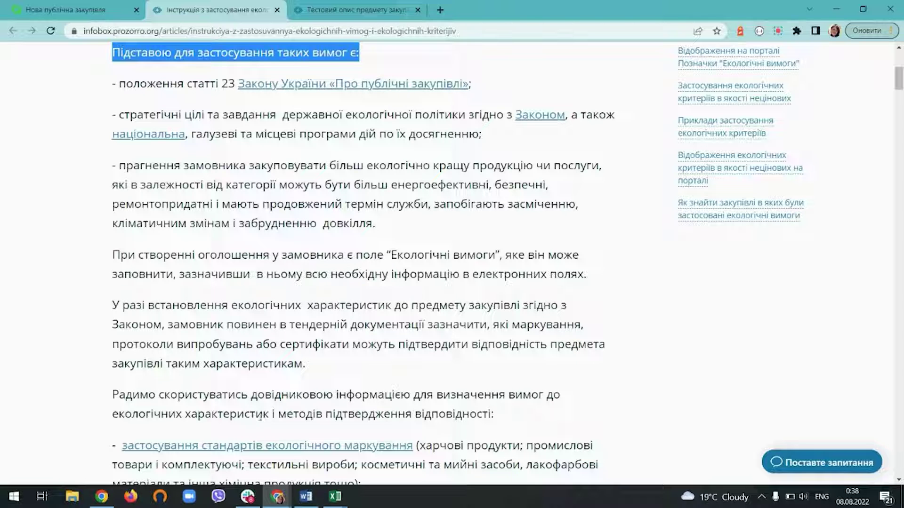
scroll(184, 387, down, 2)
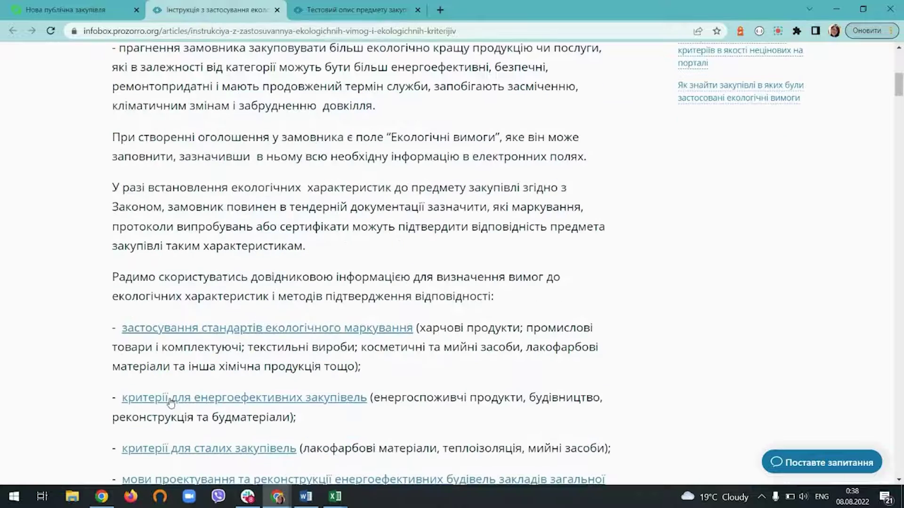
click(184, 330)
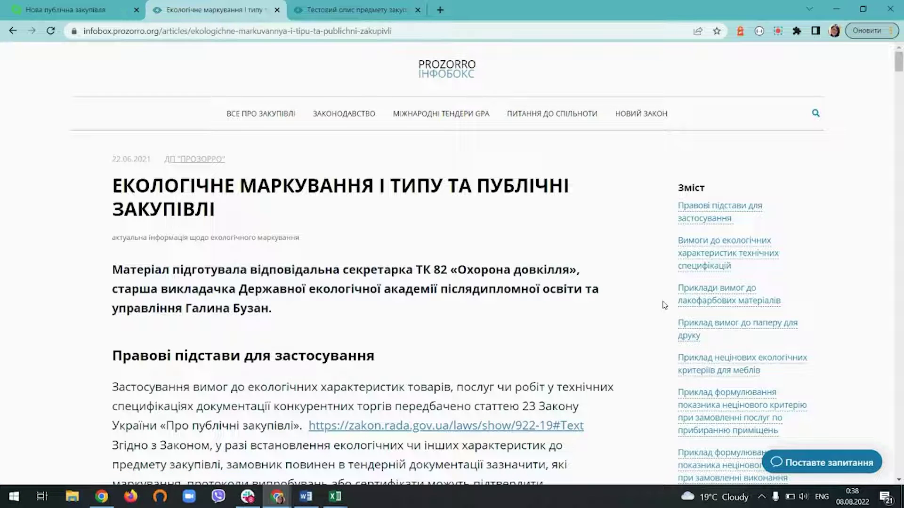
click(713, 304)
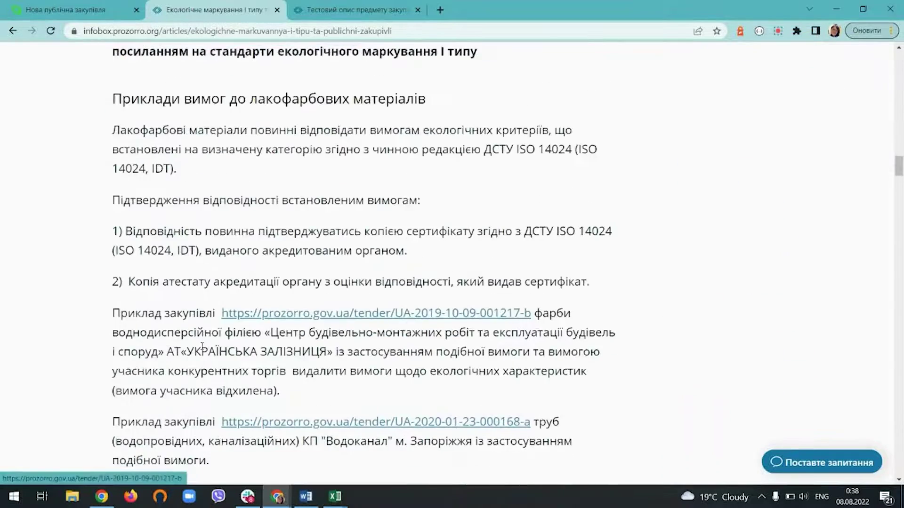
- Copy the paint materials requirement citing ДСТУ ISO 14024 from the example into the "Екологічні вимоги" field of the new procurement
scroll(177, 308, up, 4)
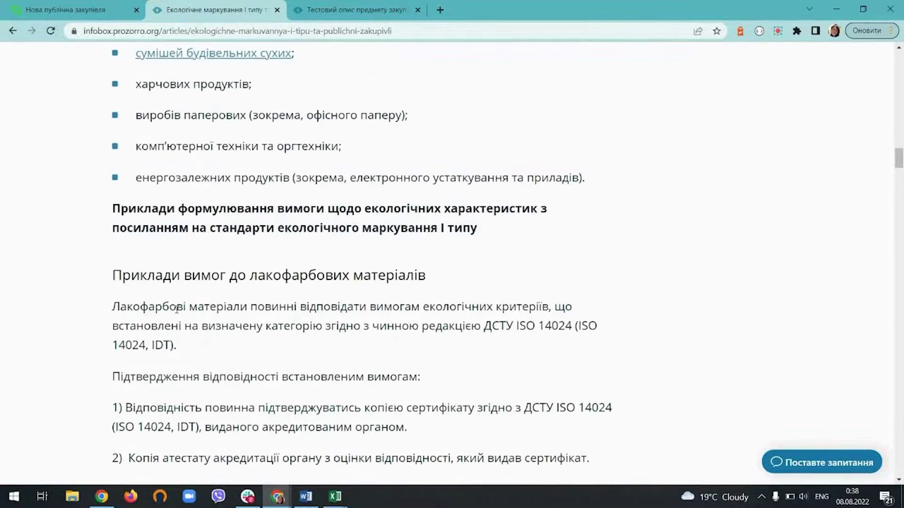
scroll(188, 331, up, 1)
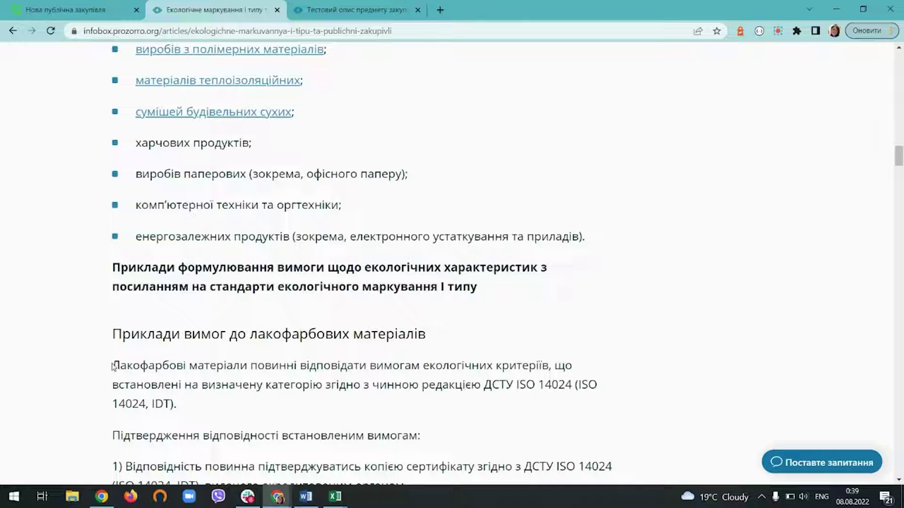
drag(113, 363, 187, 402)
key(ctrl+c)
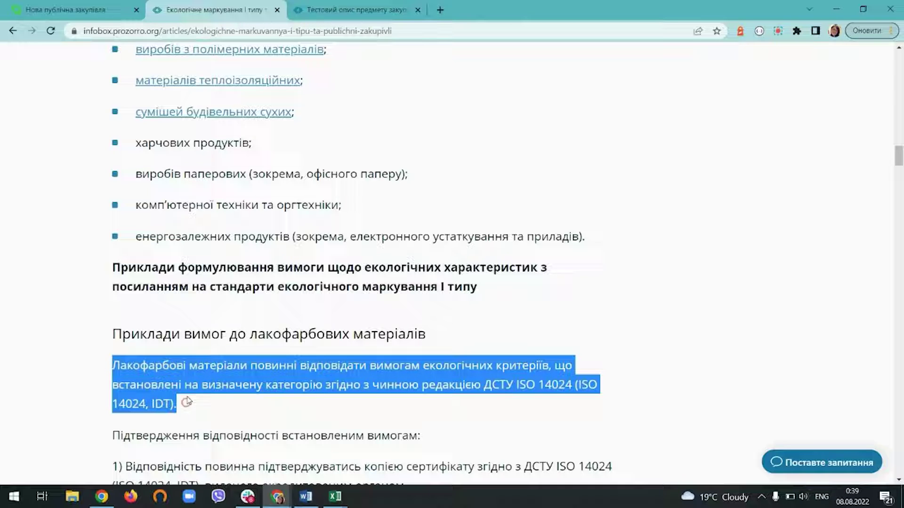
right_click(191, 368)
click(221, 380)
click(70, 10)
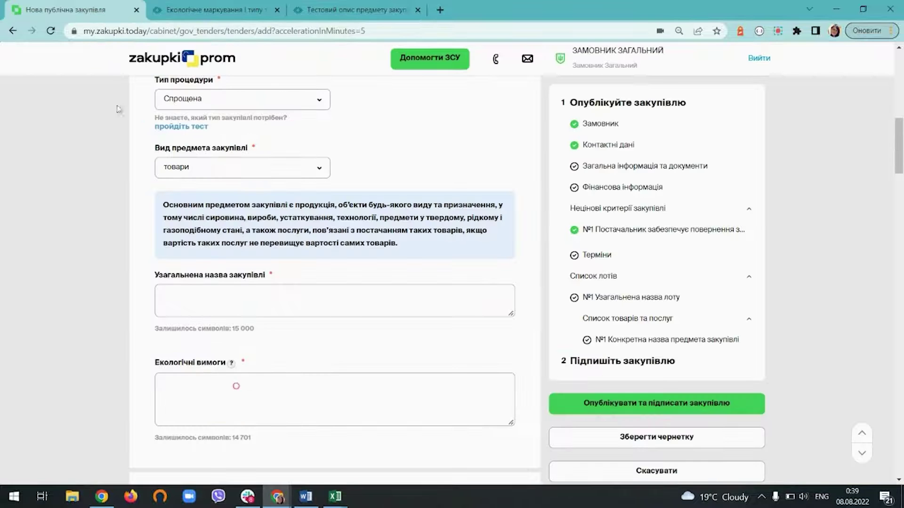
key(ctrl+v)
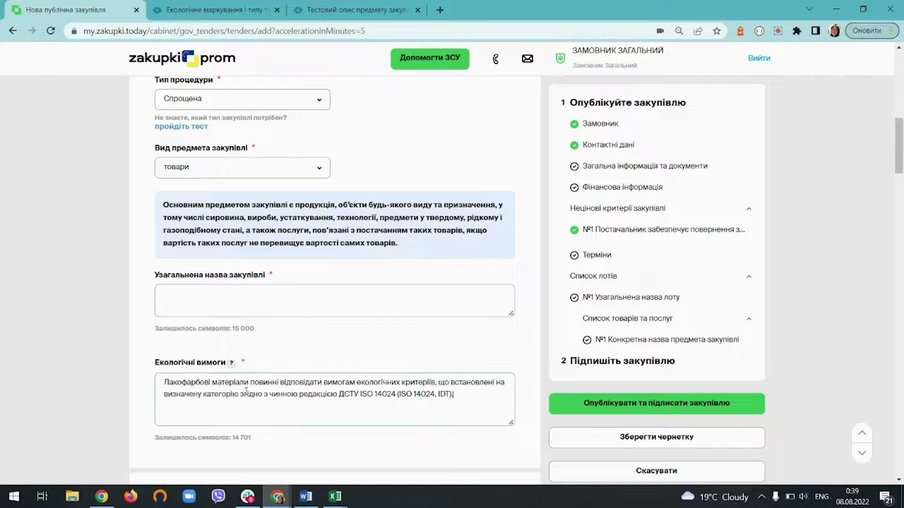
- Append the example's first confirmation point, about a certificate copy per ДСТУ ISO 14024, to the "Екологічні вимоги" text
click(236, 9)
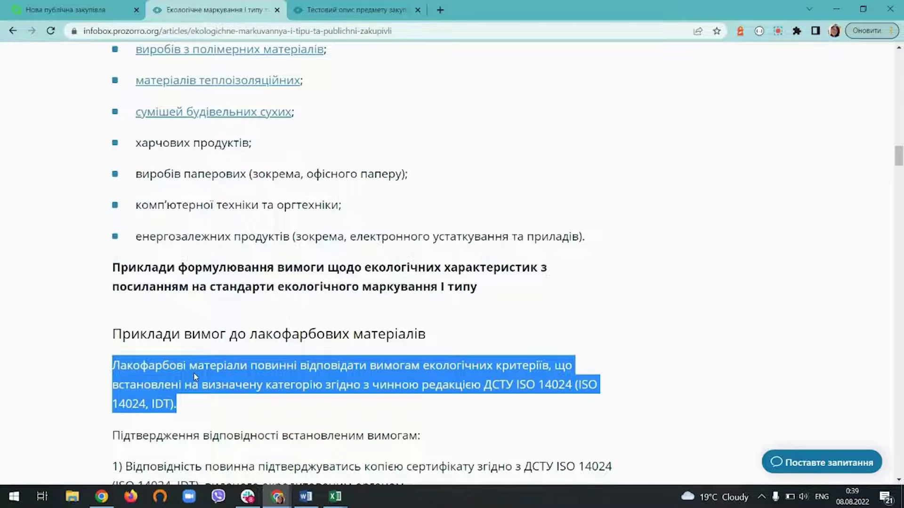
scroll(194, 373, down, 1)
click(177, 419)
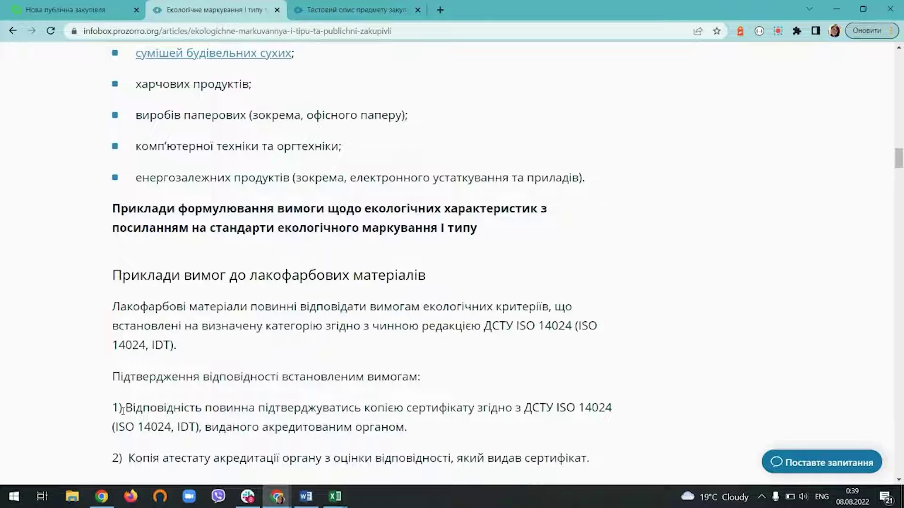
mouse_move(125, 408)
mouse_down()
mouse_move(398, 409)
mouse_move(414, 433)
mouse_up()
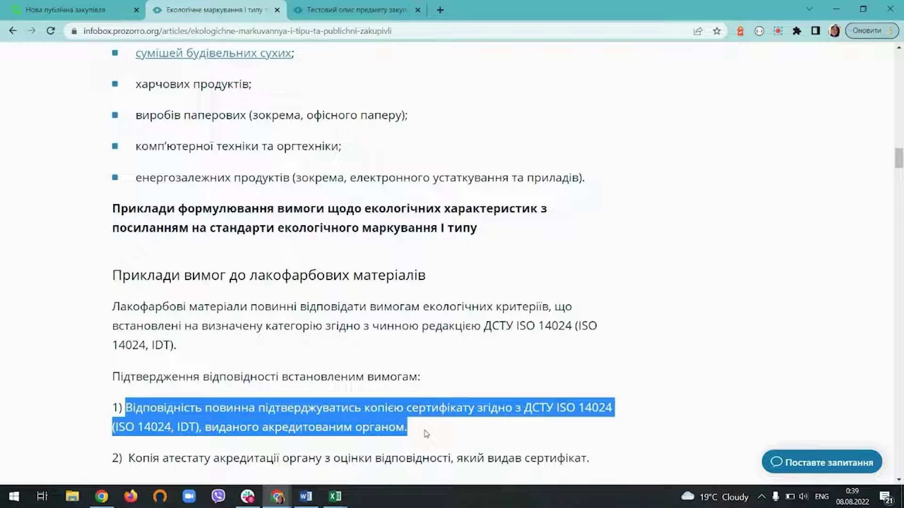
right_click(307, 422)
click(465, 335)
click(72, 4)
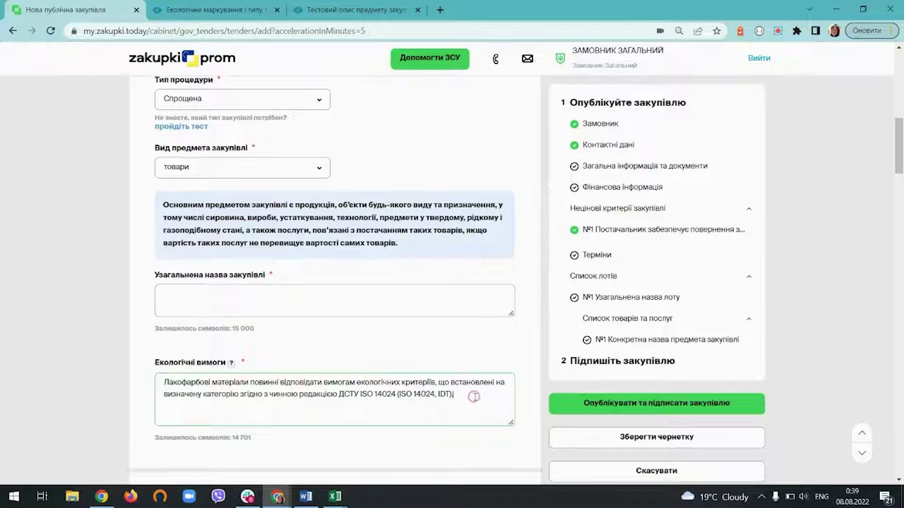
key(ctrl+v)
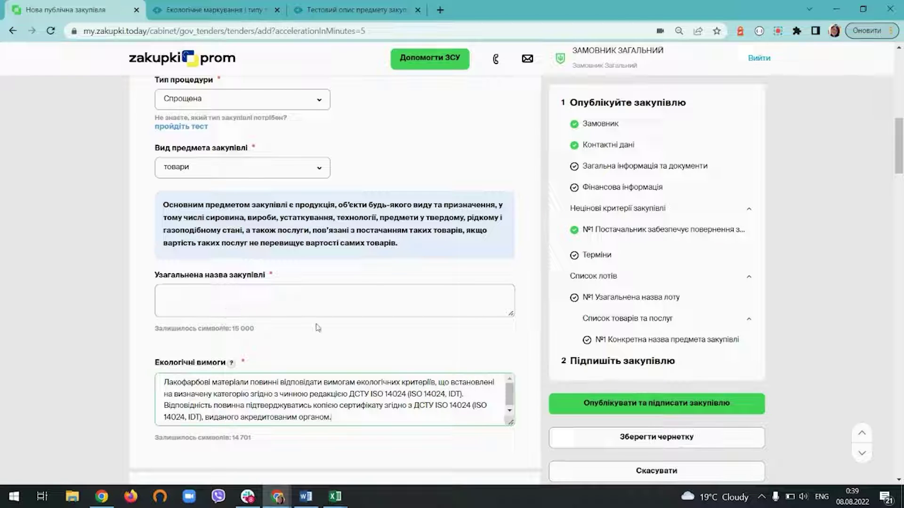
- Examine how the environmental requirements text and the "Екологічні вимоги" tag are displayed on the published test tender page
click(362, 9)
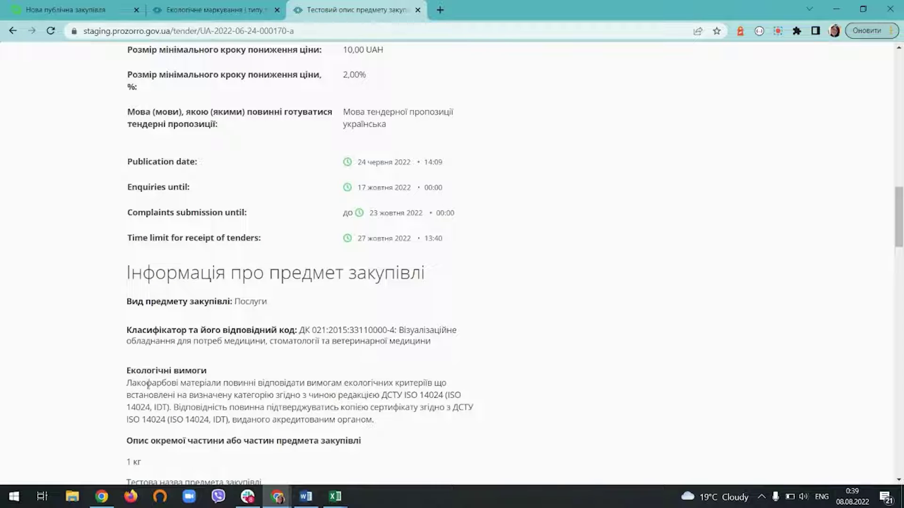
drag(119, 371, 212, 369)
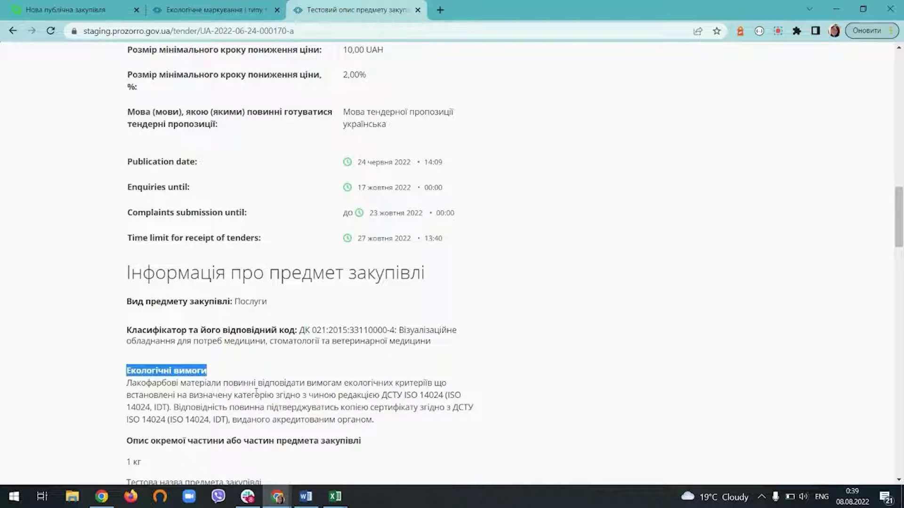
scroll(256, 392, up, 15)
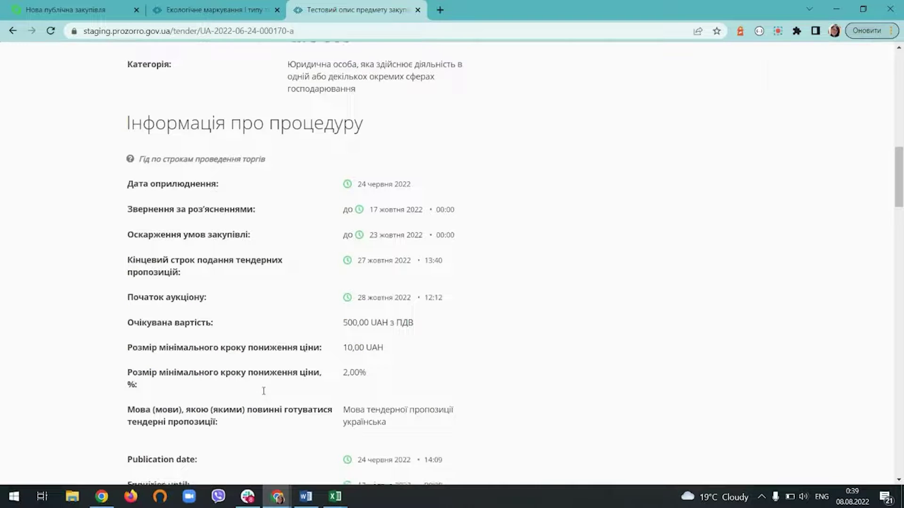
scroll(204, 221, up, 3)
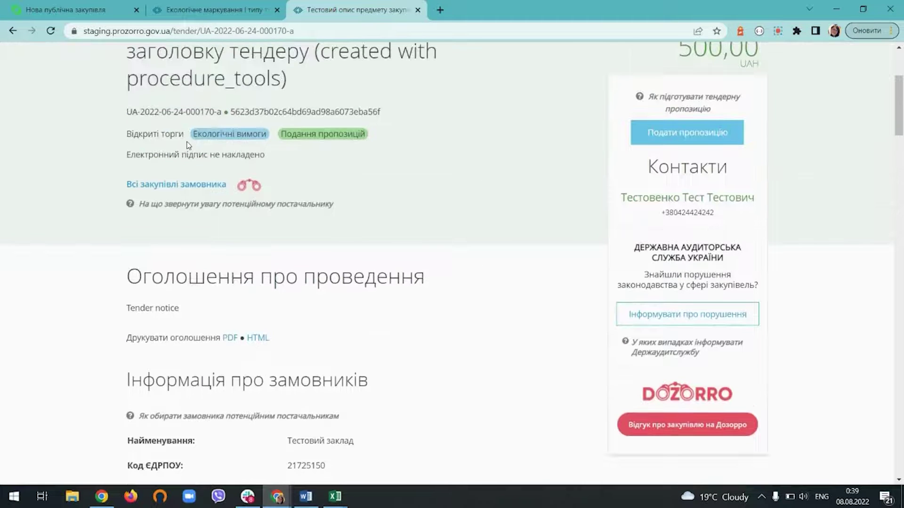
drag(192, 136, 273, 135)
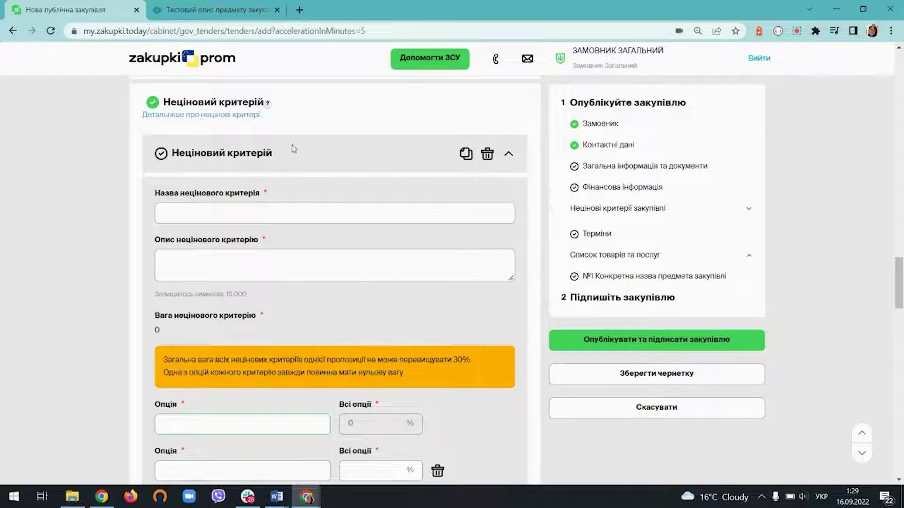
- Open the environmental criteria instruction from the "Неціновий критерій" help hint and go to its furniture criteria example
mouse_move(268, 110)
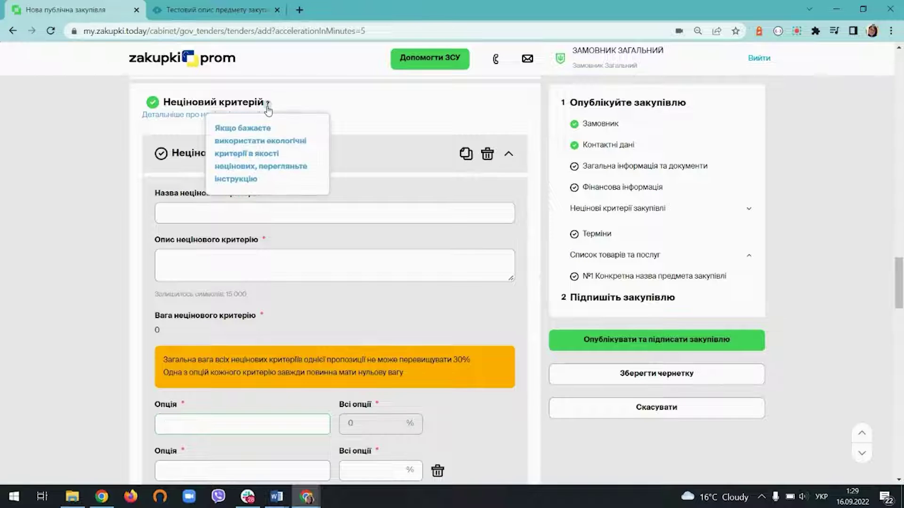
click(249, 131)
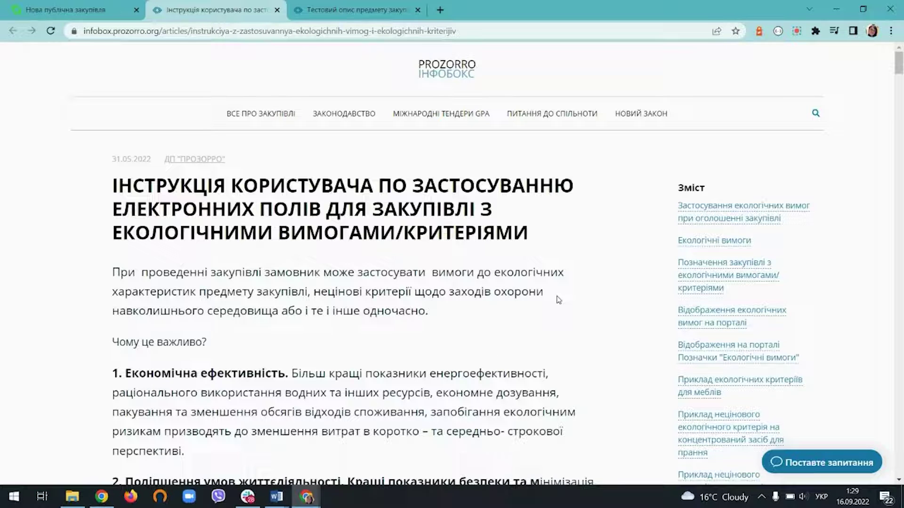
click(704, 386)
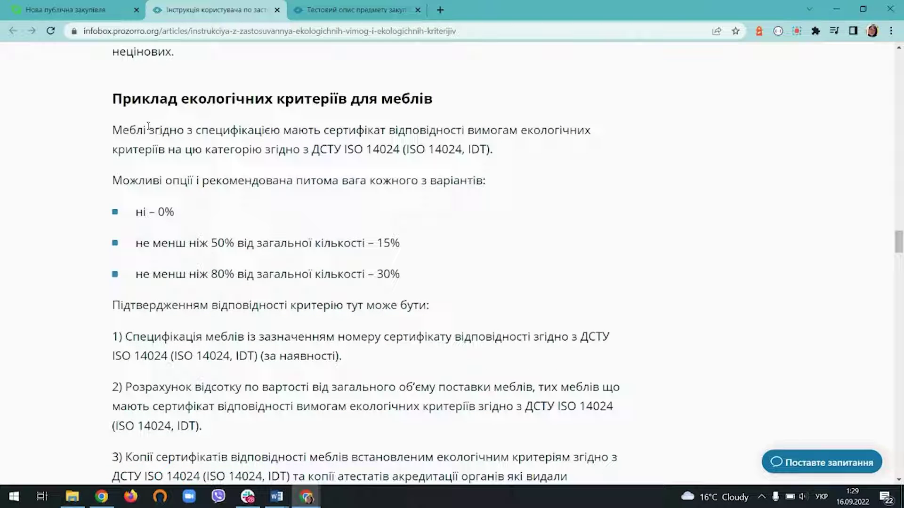
- Copy the furniture certificate criterion citing ДСТУ ISO 14024 from the example into the "Назва нецінового критерія" field
drag(506, 152, 113, 127)
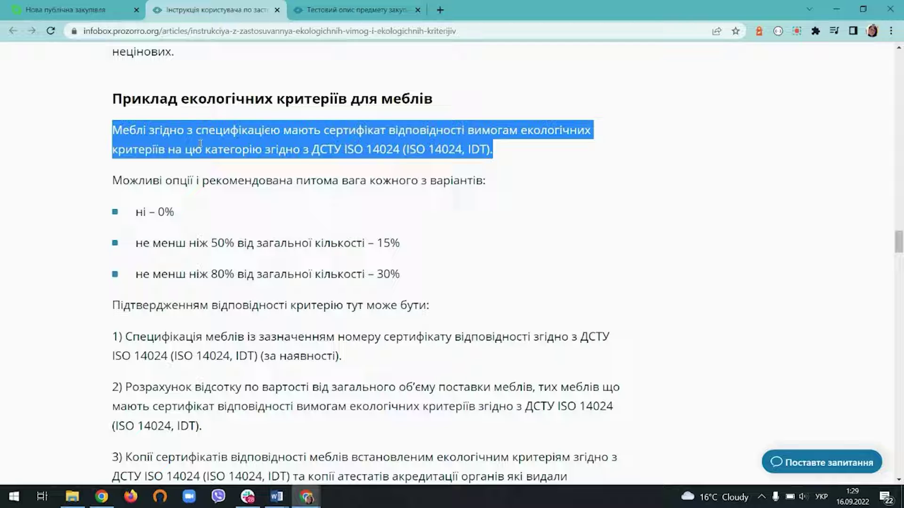
click(63, 10)
click(194, 215)
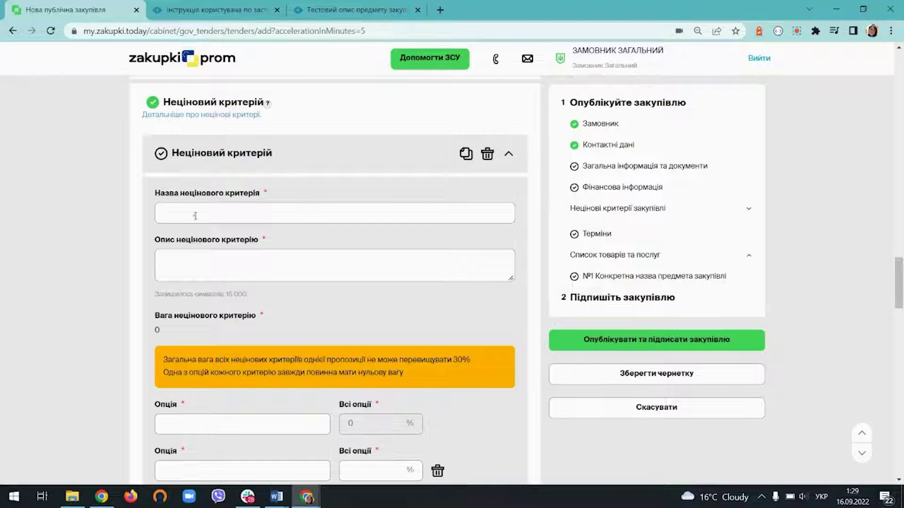
key(ctrl+v)
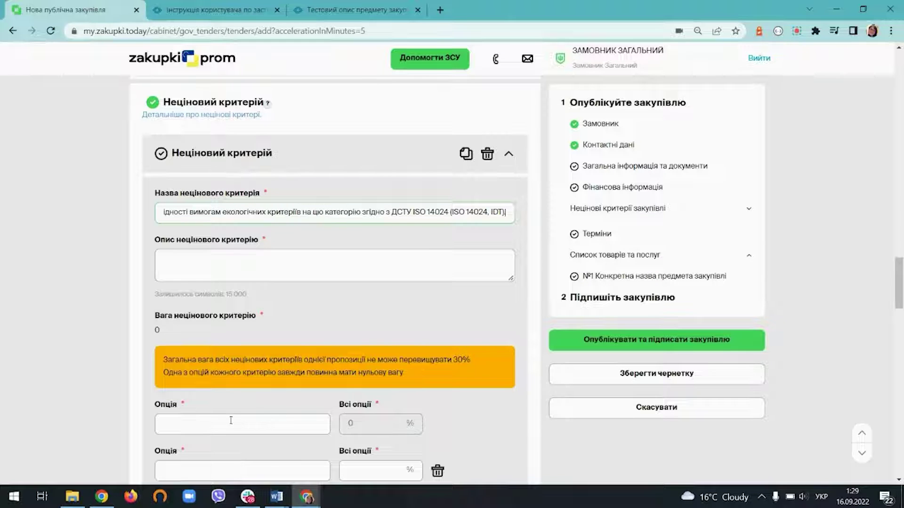
- Fill in the criterion's first option, weighted 0%, with "ні" copied from the furniture example
scroll(230, 399, down, 1)
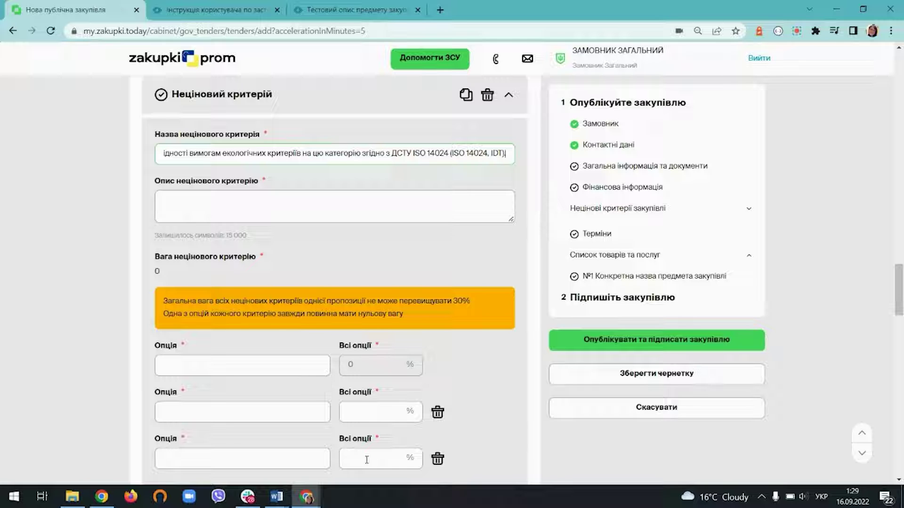
click(297, 366)
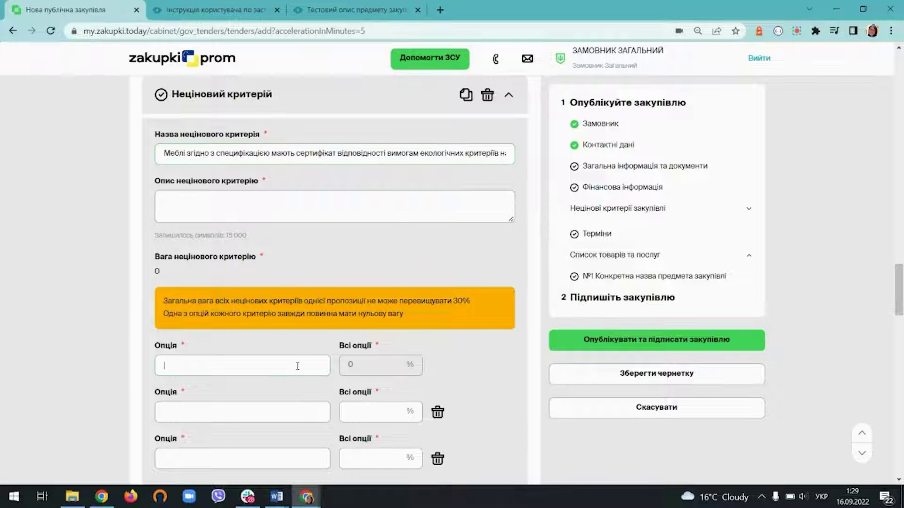
click(204, 7)
drag(145, 214, 135, 215)
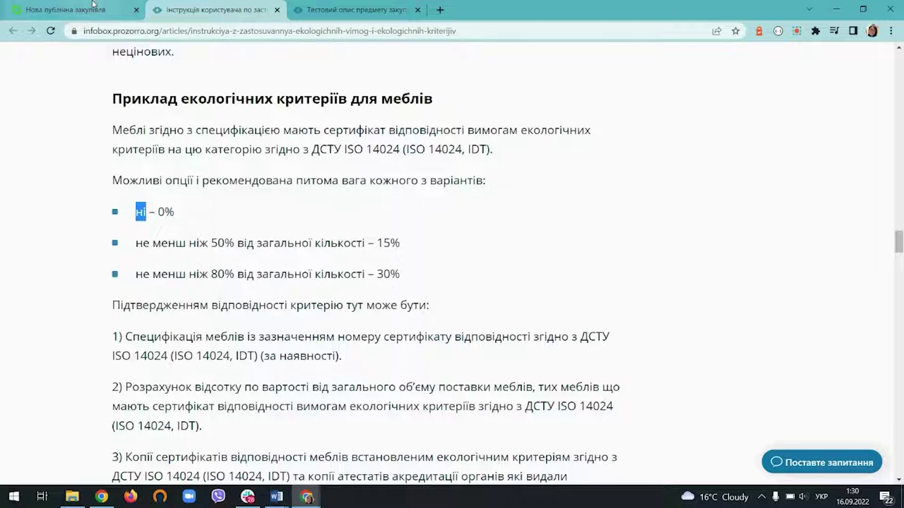
click(75, 9)
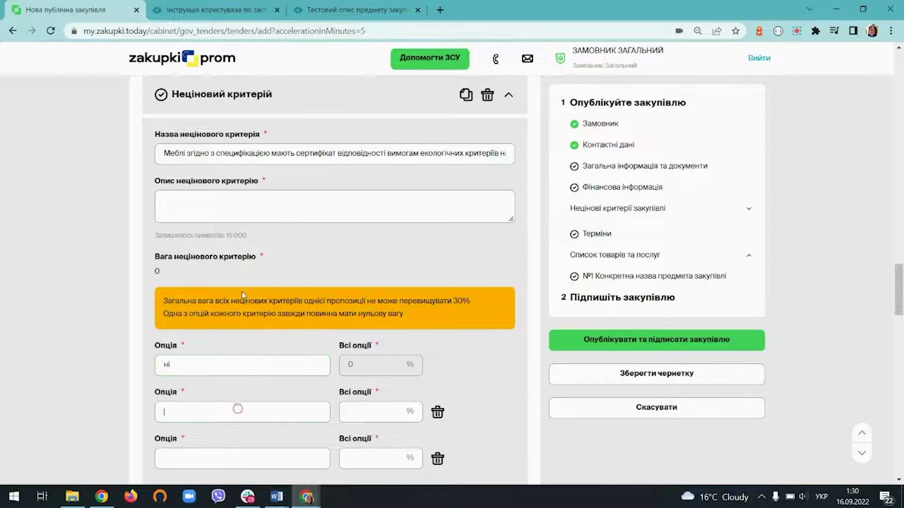
- Fill in the second option with "не менш ніж 50% від загальної кількості" copied from the furniture example and weight it 15%
click(235, 8)
drag(136, 243, 367, 182)
key(ctrl+c)
scroll(252, 232, down, 1)
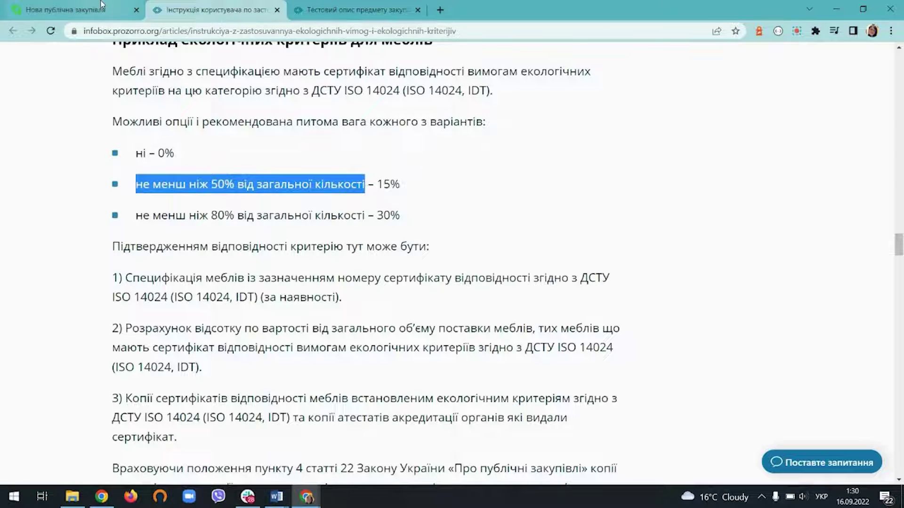
click(71, 10)
key(ctrl+v)
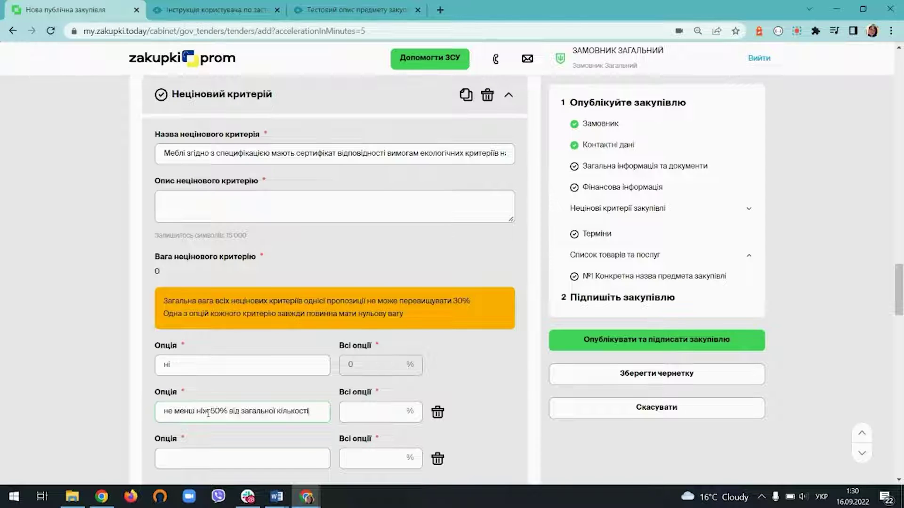
click(382, 413)
text(15)
- Fill in the third option with "не менш ніж 80% від загальної кількості" copied from the furniture example and weight it 30%
click(222, 10)
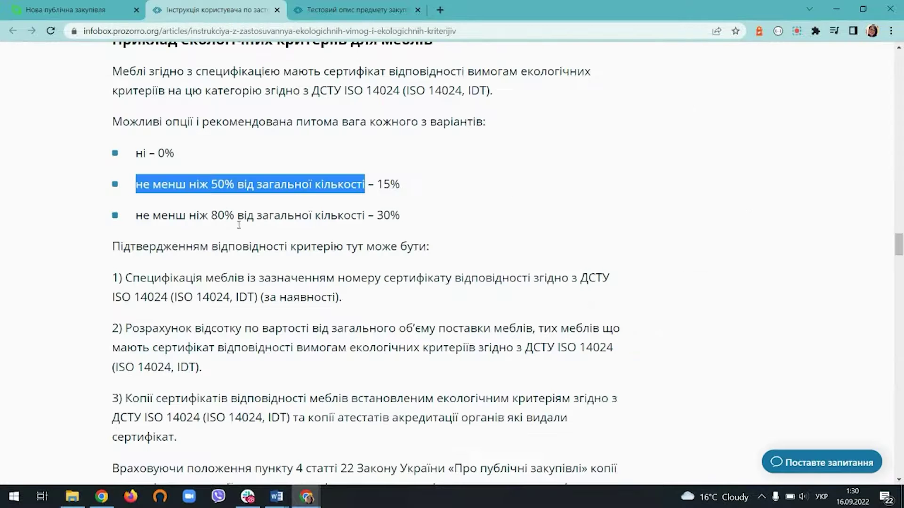
drag(138, 216, 367, 157)
key(ctrl+c)
scroll(355, 198, down, 1)
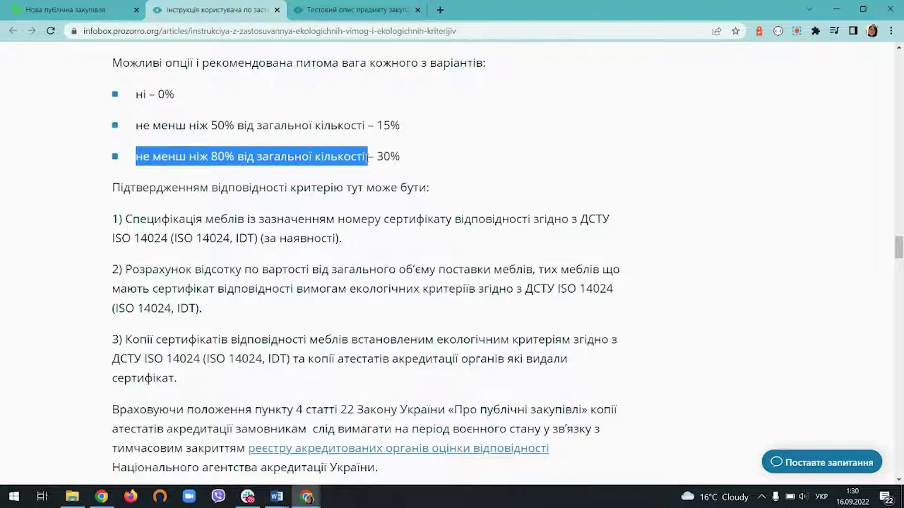
click(64, 9)
click(240, 459)
key(ctrl+v)
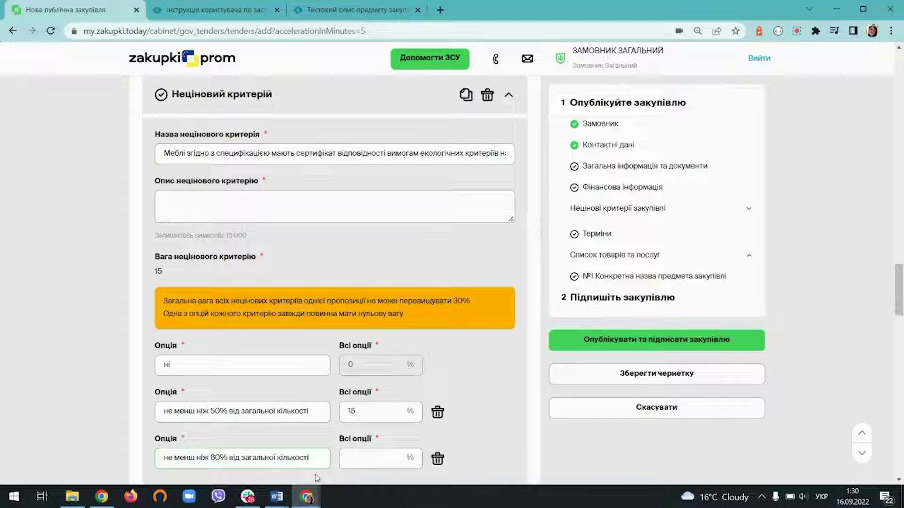
click(363, 460)
text(30)
click(502, 387)
double_click(355, 458)
click(324, 447)
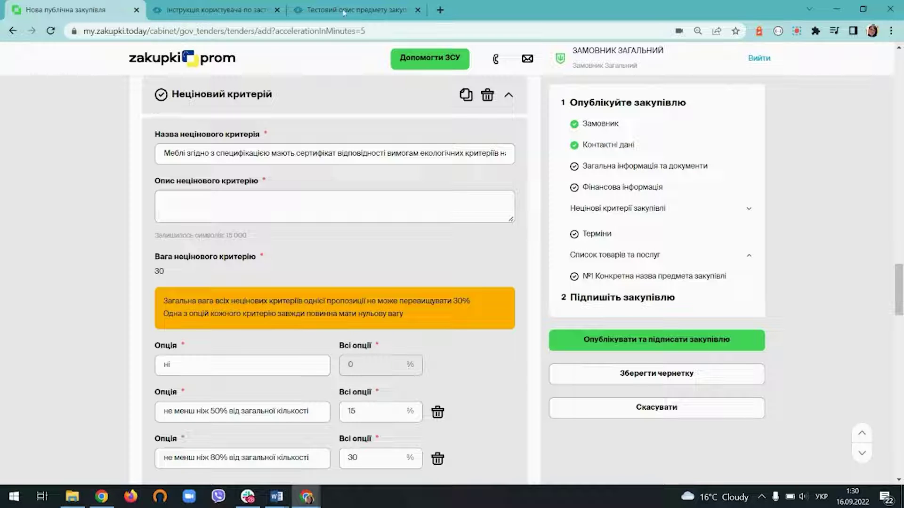
- Examine how the furniture criterion and its weighted options are displayed under "Критерії вибору переможця" on the published test tender page
click(312, 11)
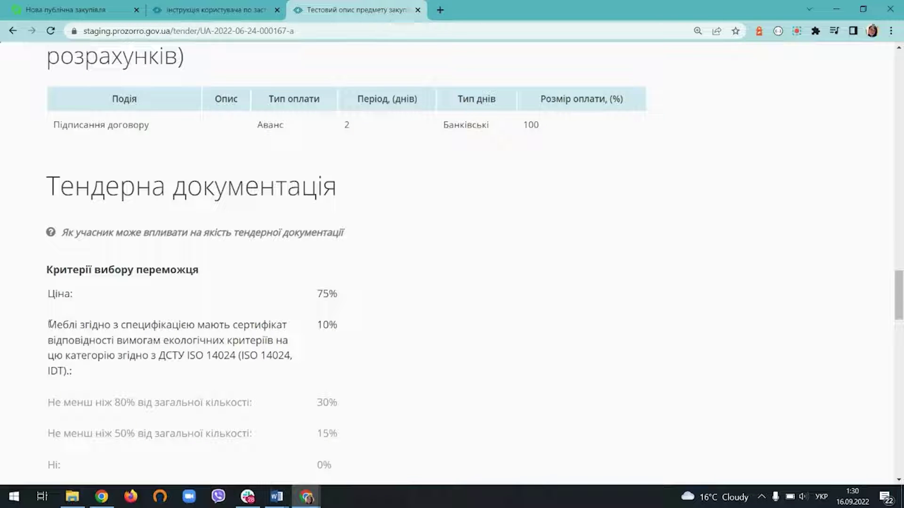
drag(47, 322, 85, 371)
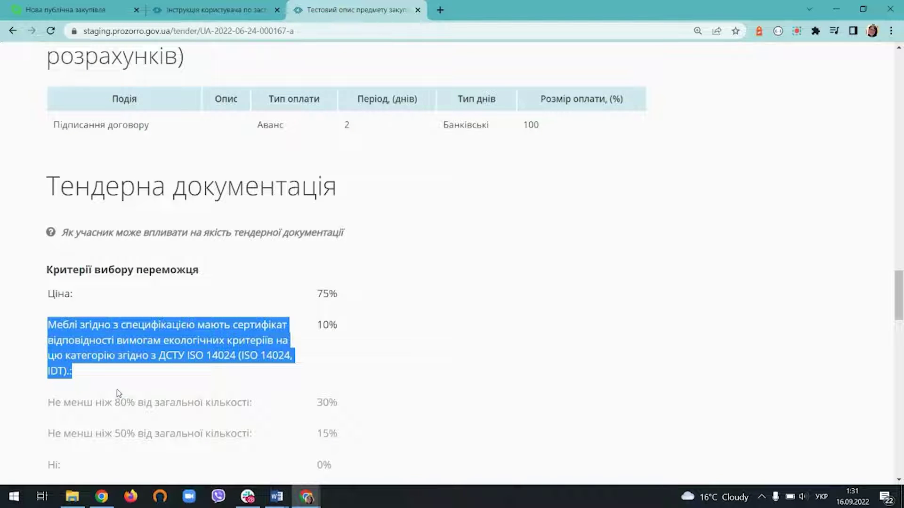
click(117, 402)
mouse_move(72, 403)
mouse_down()
mouse_move(307, 408)
mouse_move(337, 421)
mouse_move(347, 460)
mouse_up()
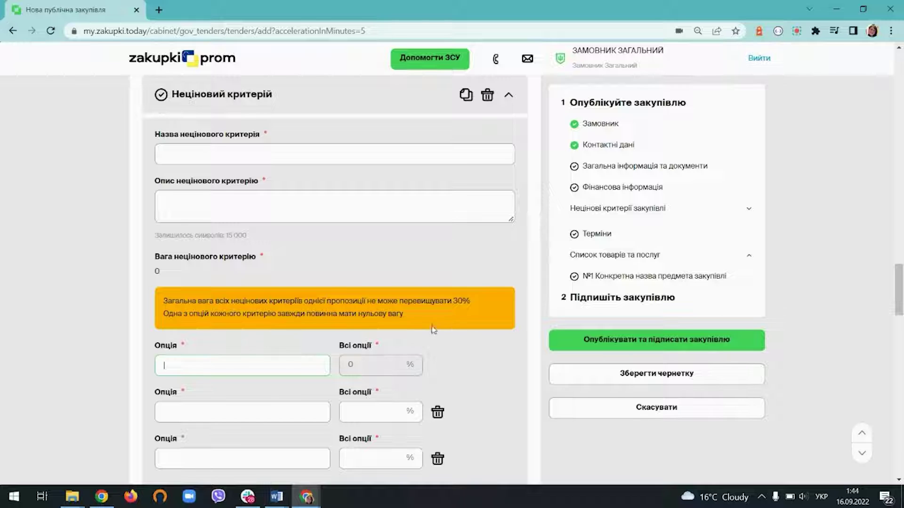
- Open the instruction from the "Неціновий критерій" help hint and follow its link to the article on type I environmental labelling in public procurement
scroll(506, 356, up, 1)
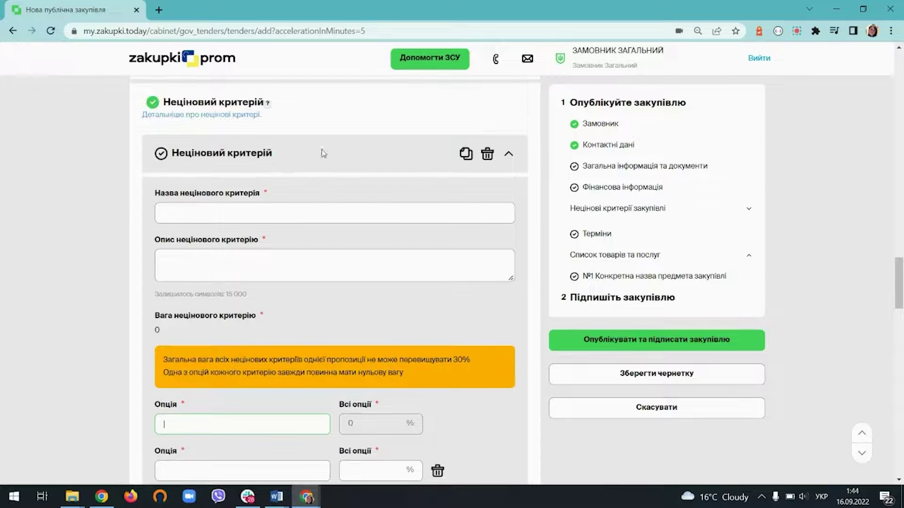
mouse_move(266, 103)
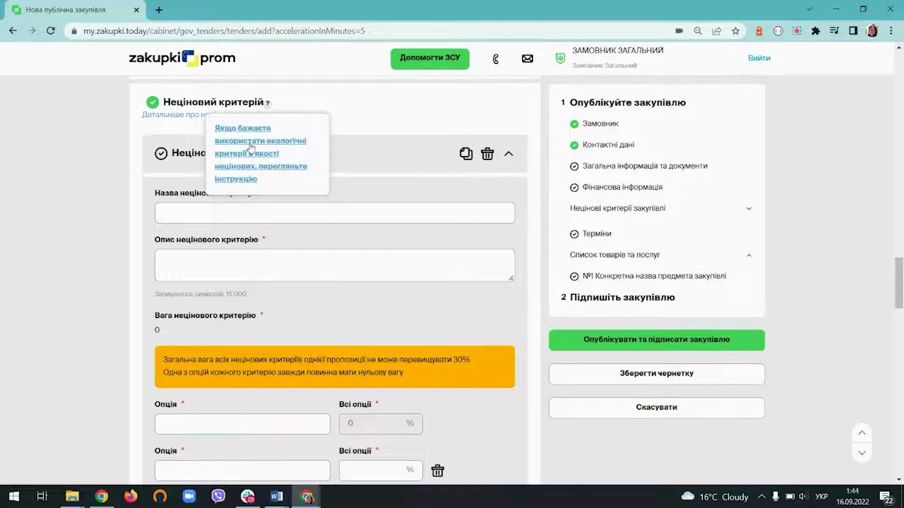
click(252, 142)
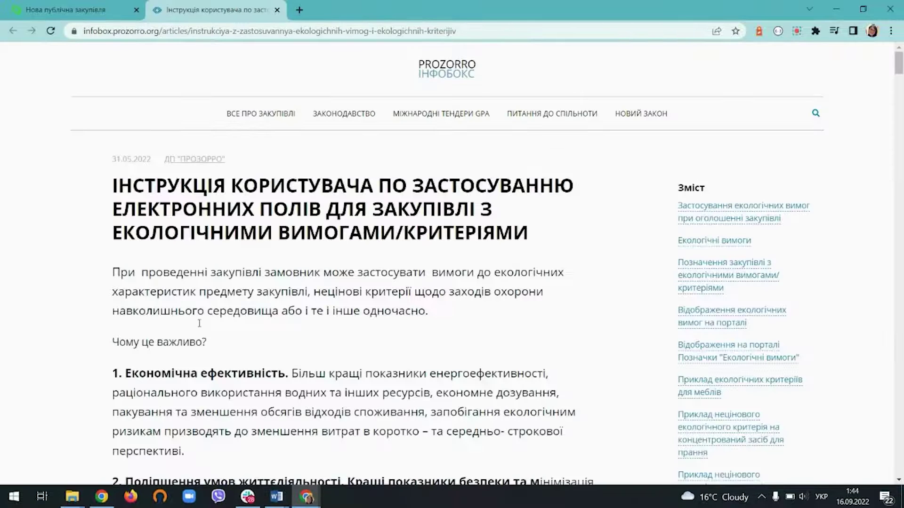
scroll(207, 326, down, 2)
scroll(208, 326, down, 10)
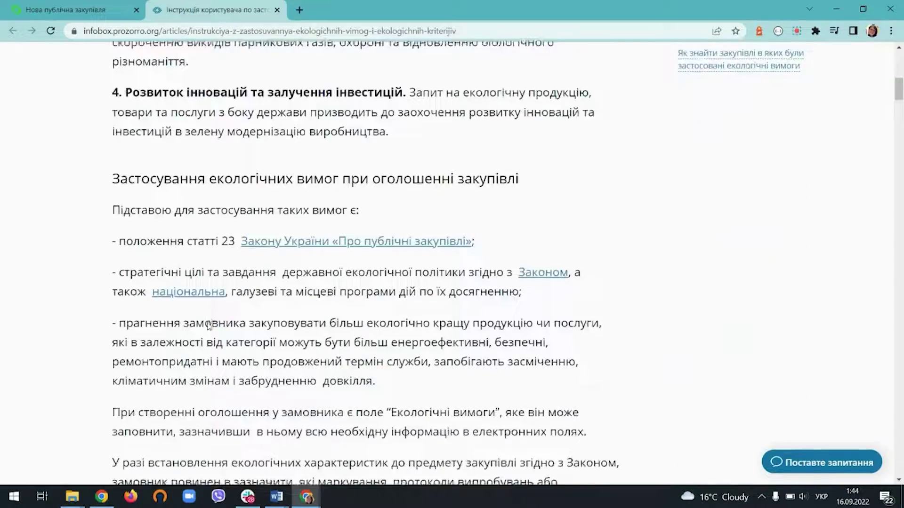
scroll(209, 324, down, 3)
click(221, 430)
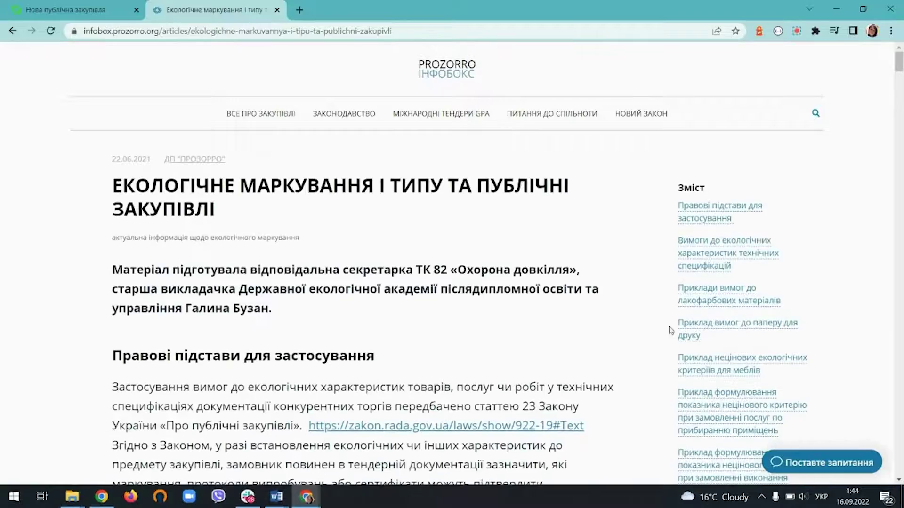
- Copy the cleaning products certificate criterion citing ДСТУ ISO 14024 from the premises cleaning services example into the "Назва нецінового критерія" field
scroll(643, 351, down, 2)
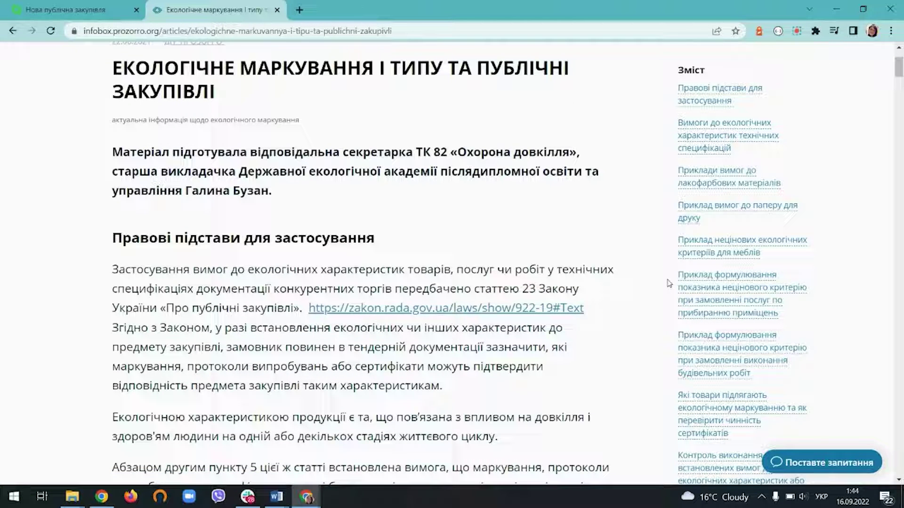
click(728, 292)
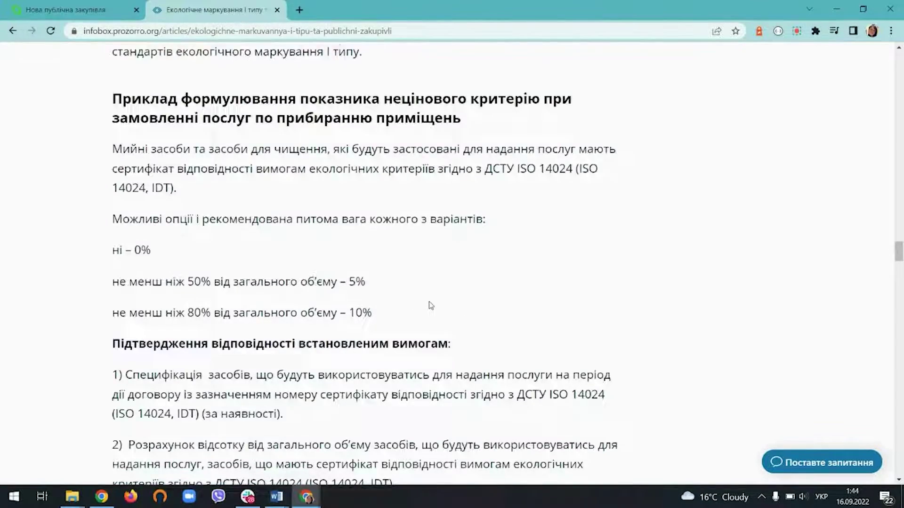
scroll(431, 306, up, 4)
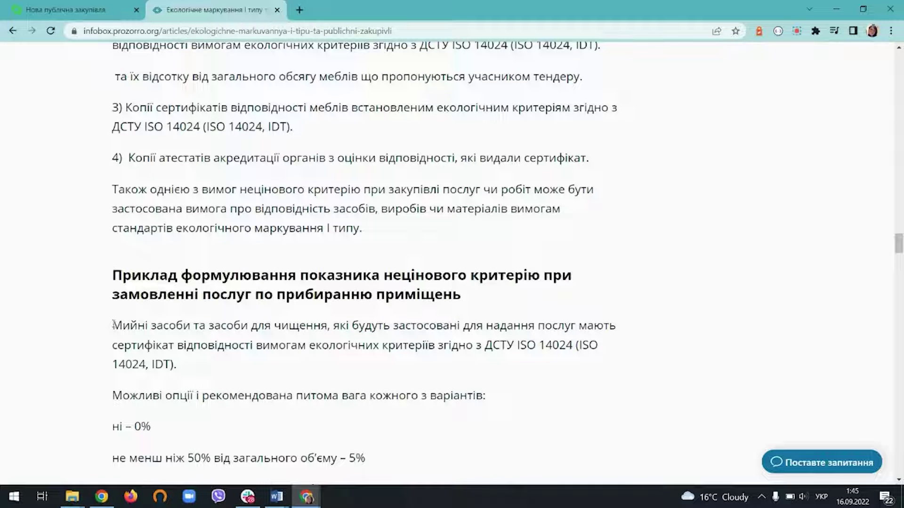
drag(113, 324, 205, 366)
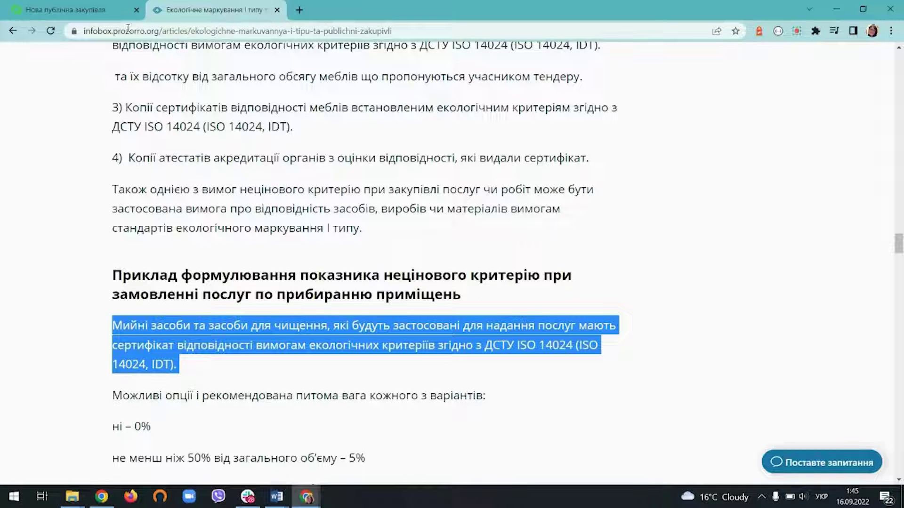
click(66, 10)
click(190, 212)
key(ctrl+v)
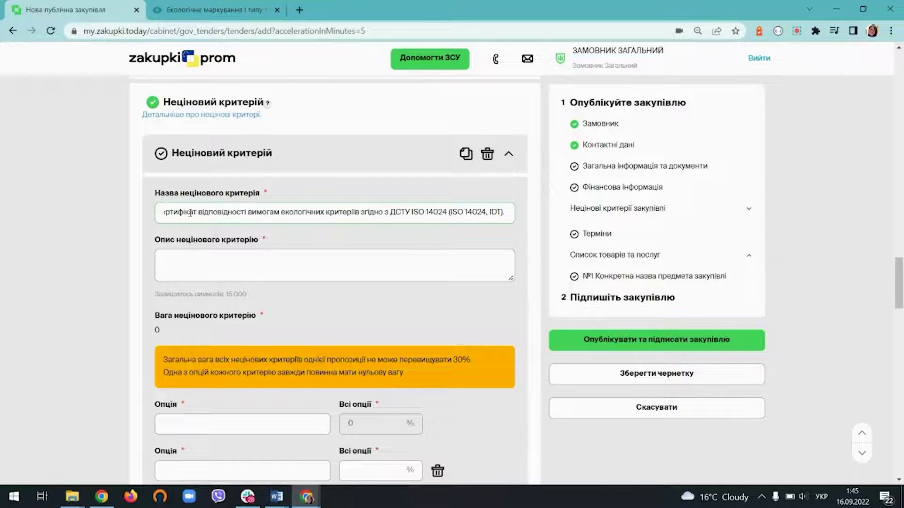
- Fill in the first option, weighted 0%, with "ні" copied from the cleaning services example
click(247, 424)
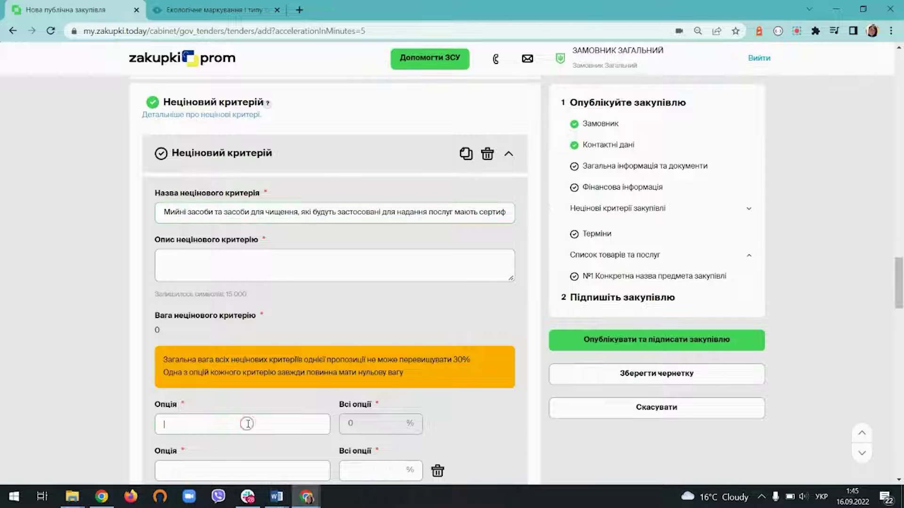
scroll(246, 422, down, 1)
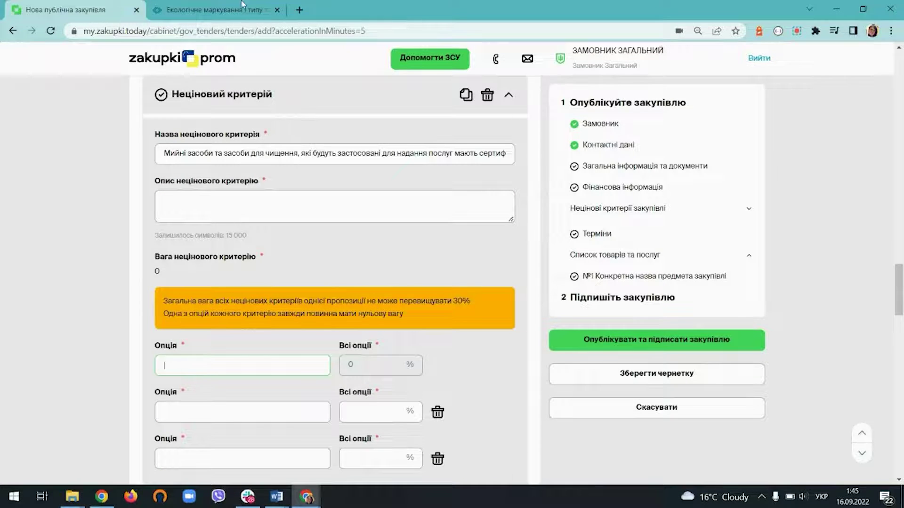
click(235, 18)
scroll(160, 362, down, 1)
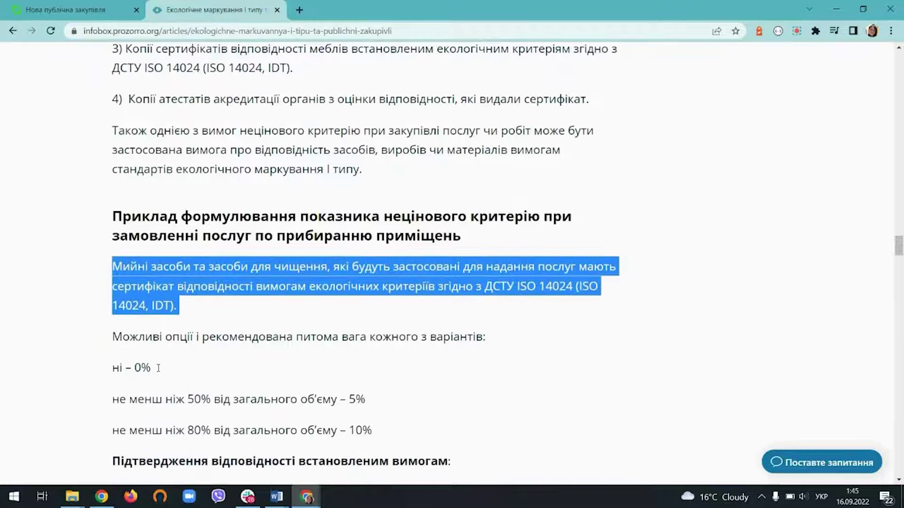
drag(113, 370, 125, 368)
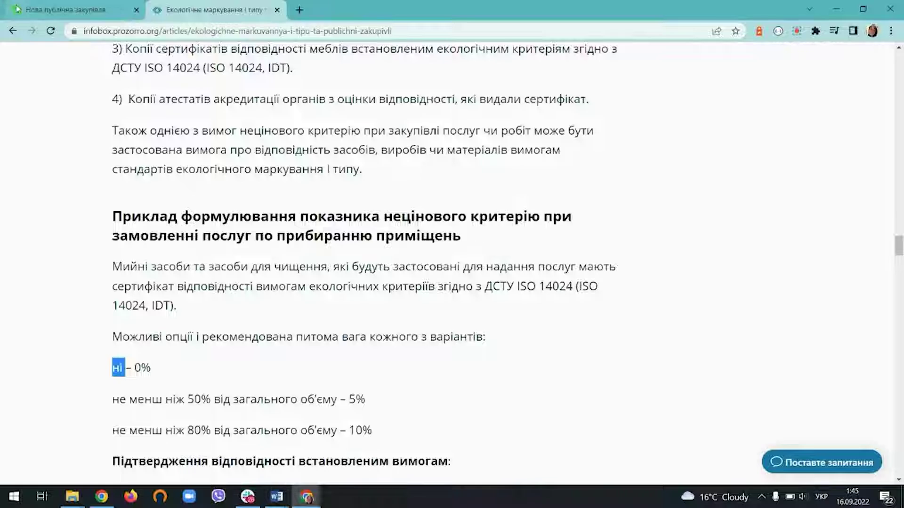
click(71, 9)
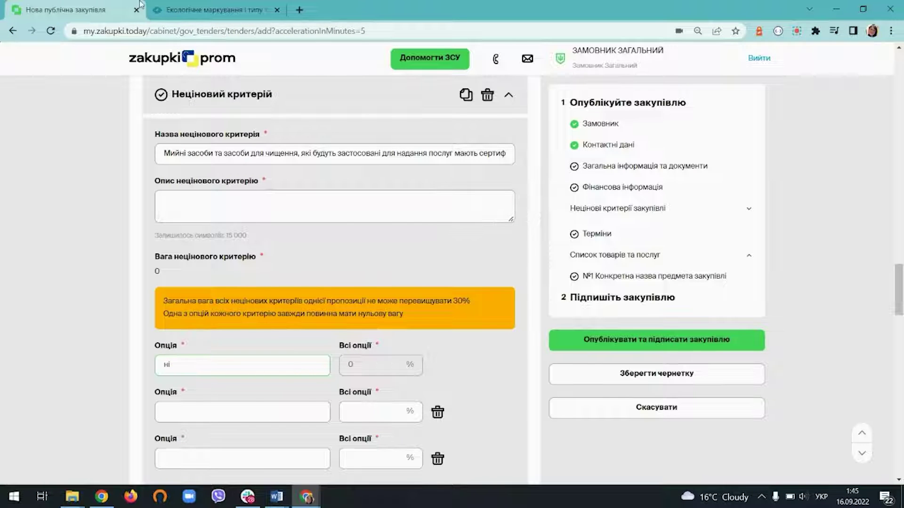
- Fill in the second option with "не менш ніж 50% від загального об'єму" copied from the cleaning services example and weight it 5%
click(207, 9)
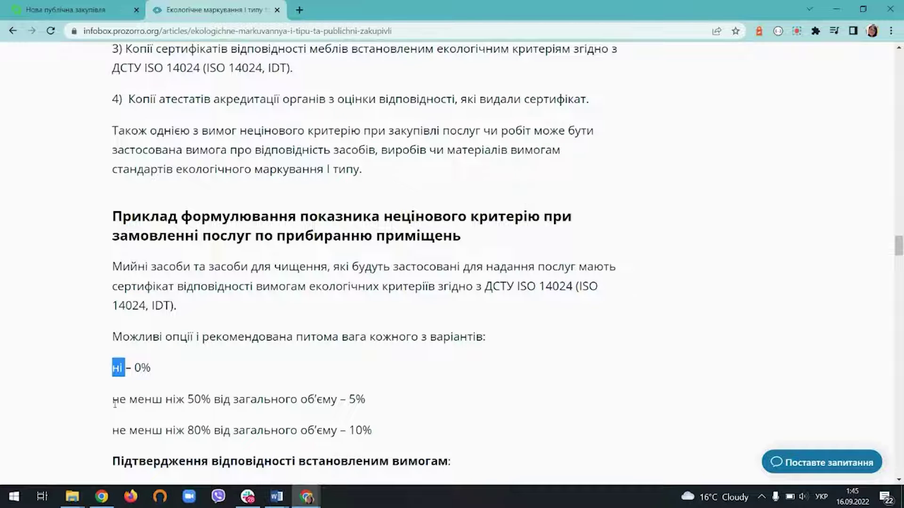
drag(112, 404, 338, 402)
key(ctrl+c)
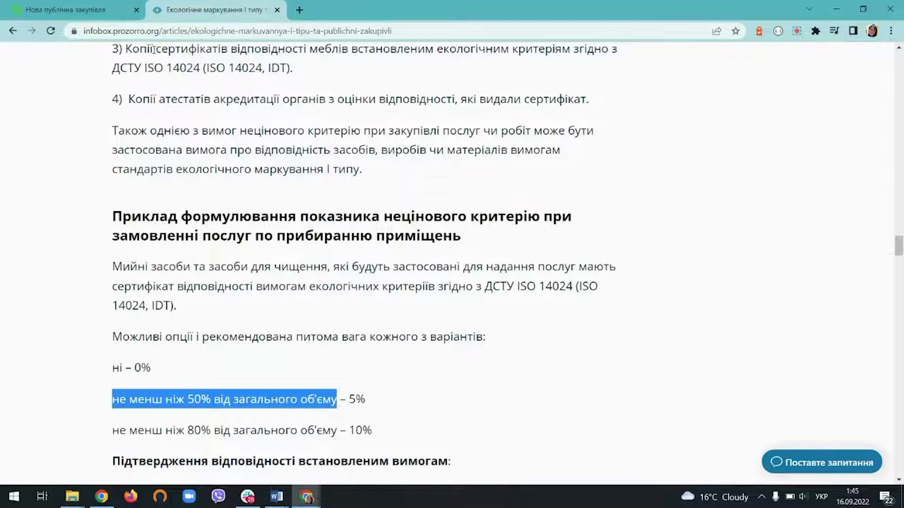
click(70, 10)
click(218, 409)
key(ctrl+v)
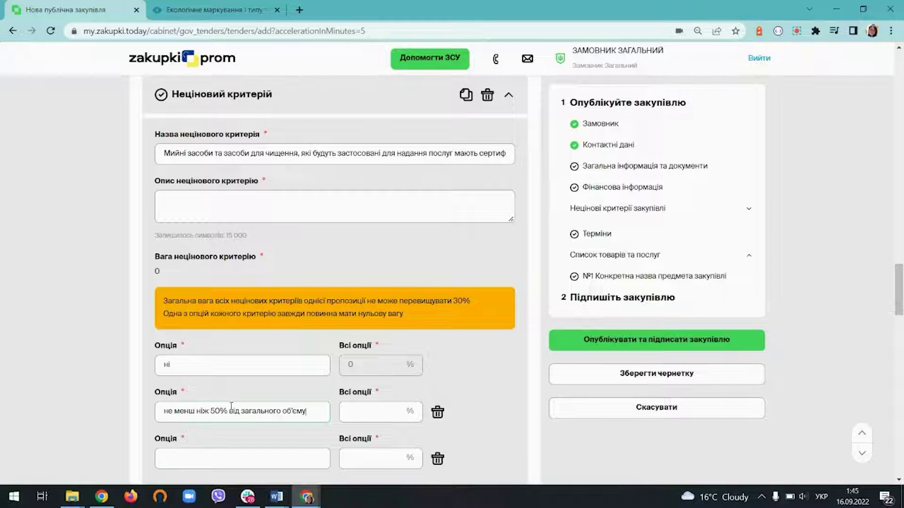
click(370, 415)
text(5)
- Fill in the third option with "не менш ніж 80% від загального об'єму" copied from the cleaning services example and weight it 10%
click(228, 11)
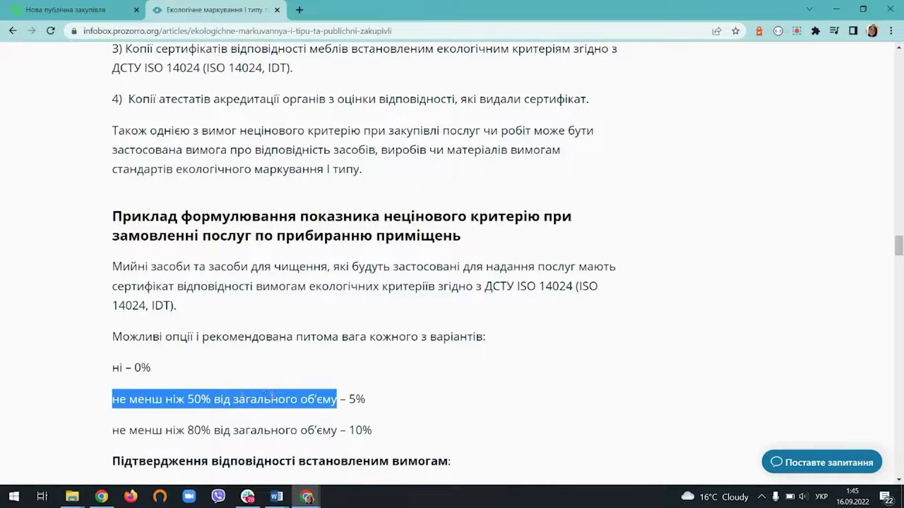
click(233, 399)
drag(113, 430, 337, 430)
key(ctrl+c)
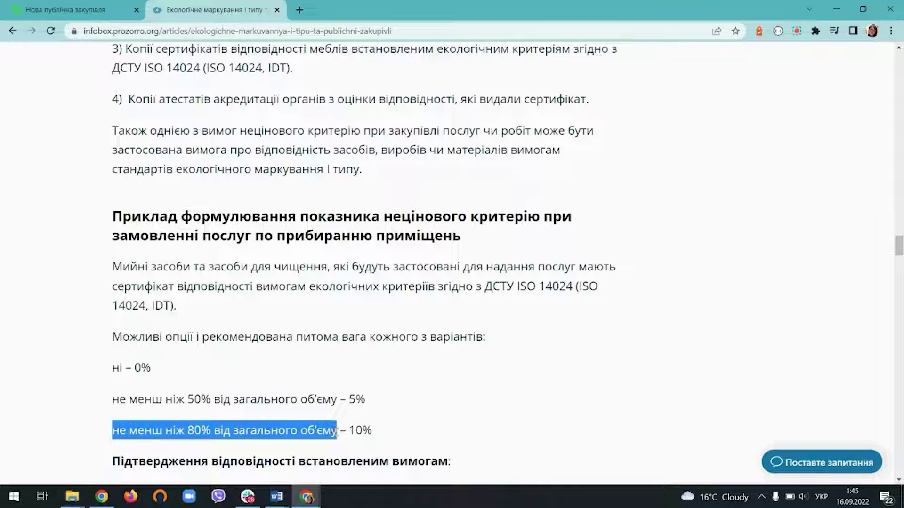
click(29, 4)
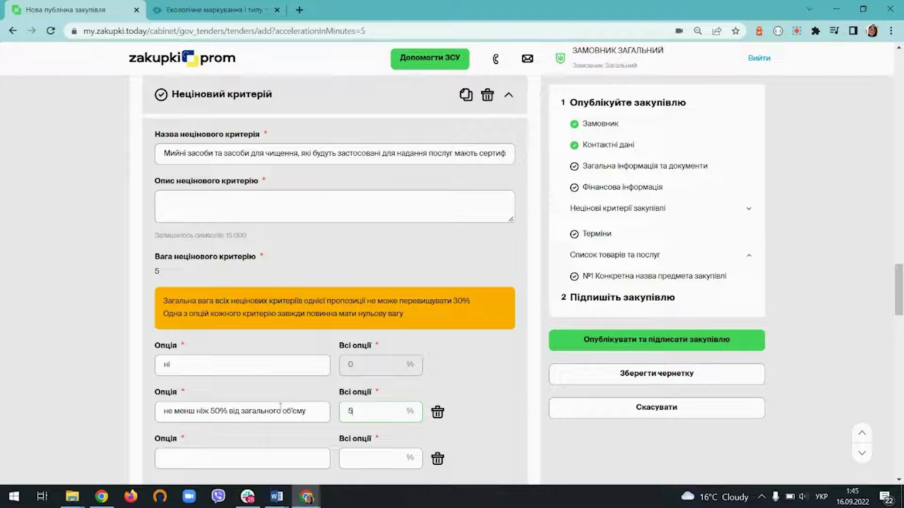
click(265, 458)
key(ctrl+v)
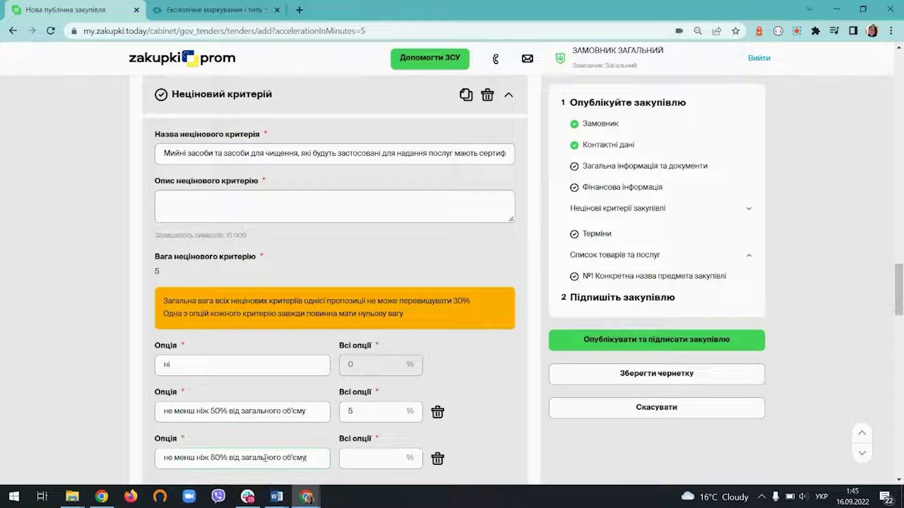
click(365, 460)
text(10)
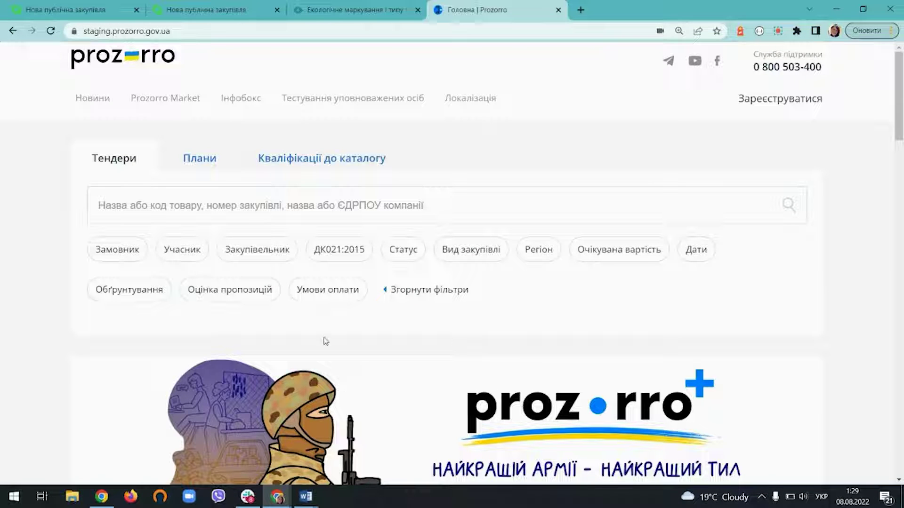
- On the Prozorro staging portal, filter tenders by the "Екологічні критерії" justification and open the first tender found
click(125, 294)
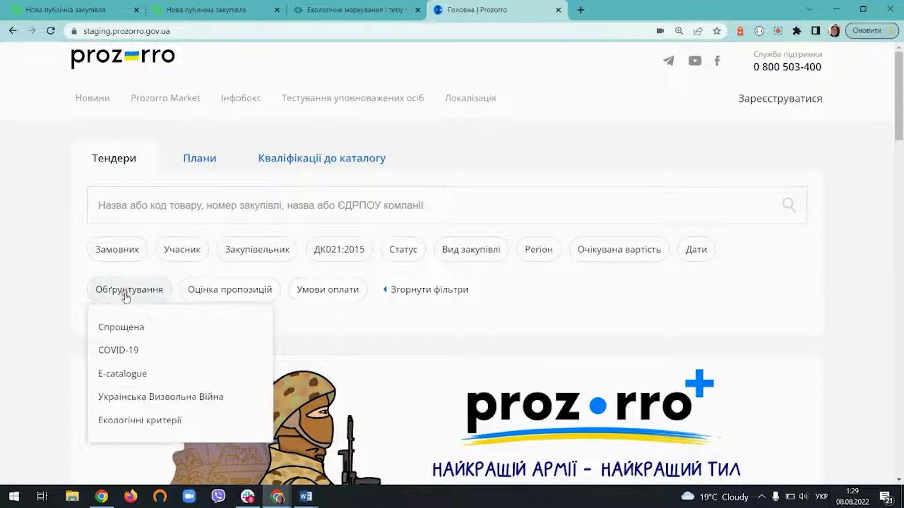
click(163, 424)
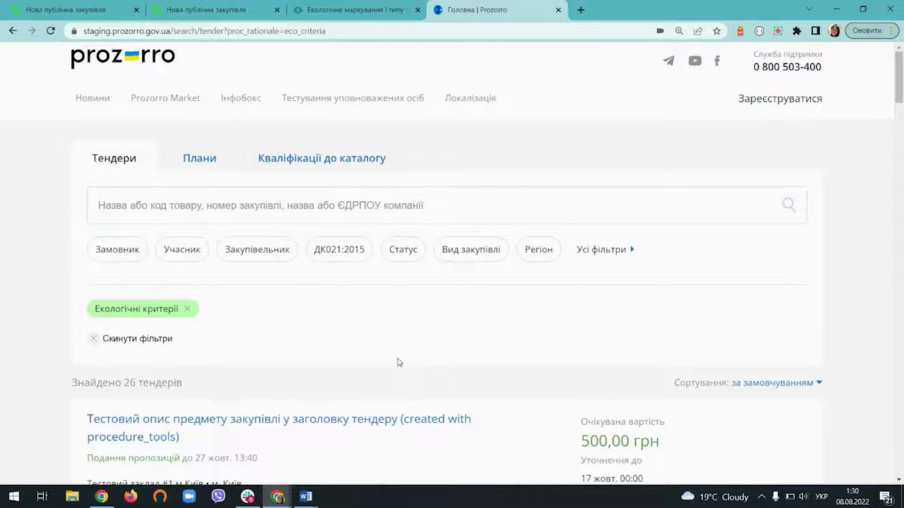
scroll(299, 356, down, 1)
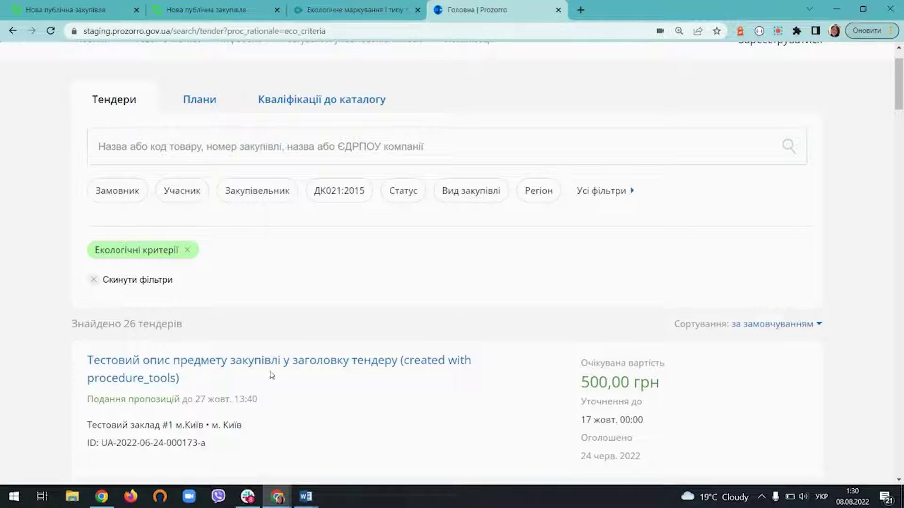
click(152, 379)
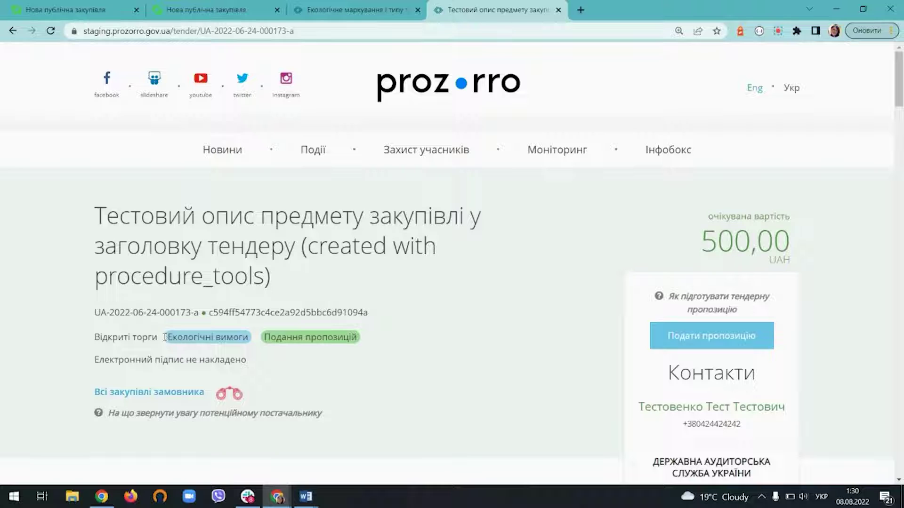
- Examine the "Екологічні вимоги" tag and the tender's detailed information on the opened tender page
drag(165, 337, 250, 338)
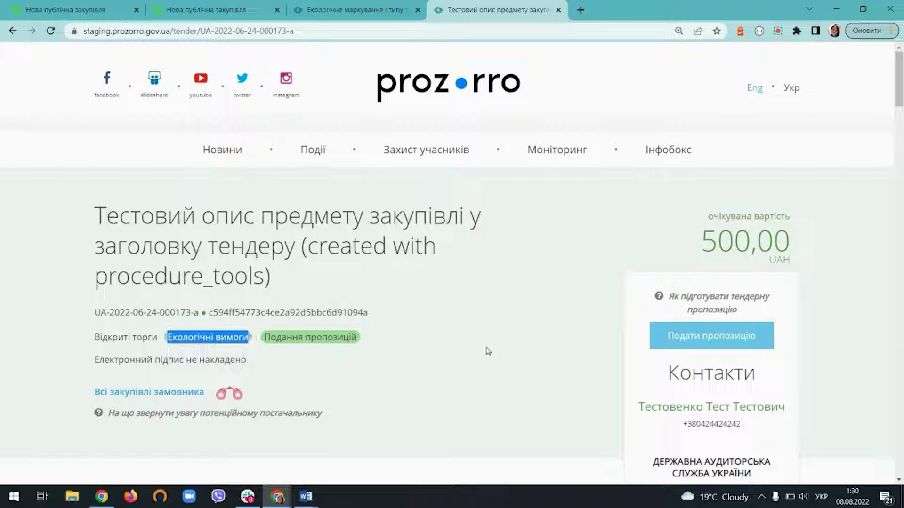
click(511, 350)
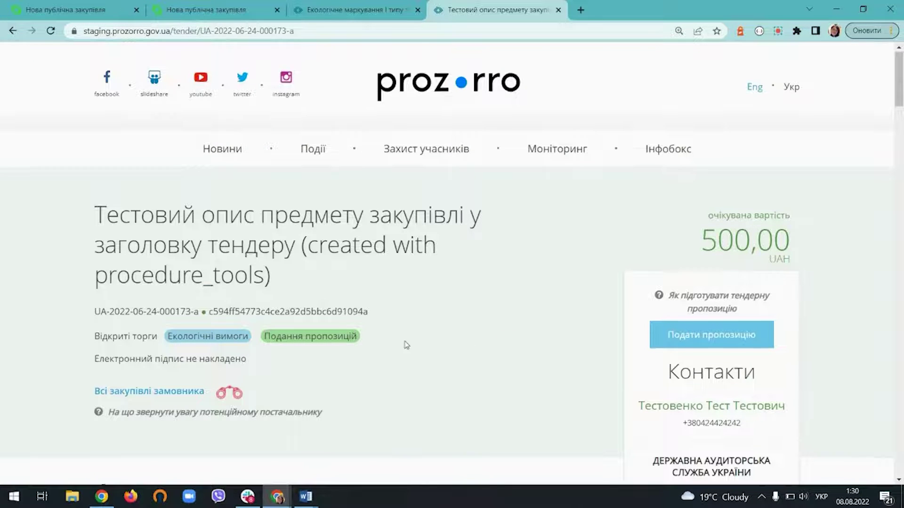
scroll(254, 372, down, 15)
scroll(254, 372, down, 8)
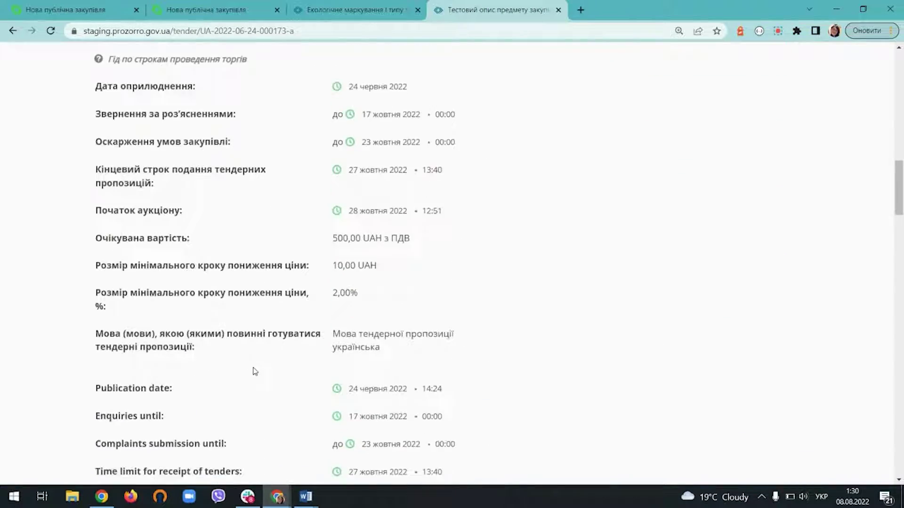
drag(98, 382, 454, 459)
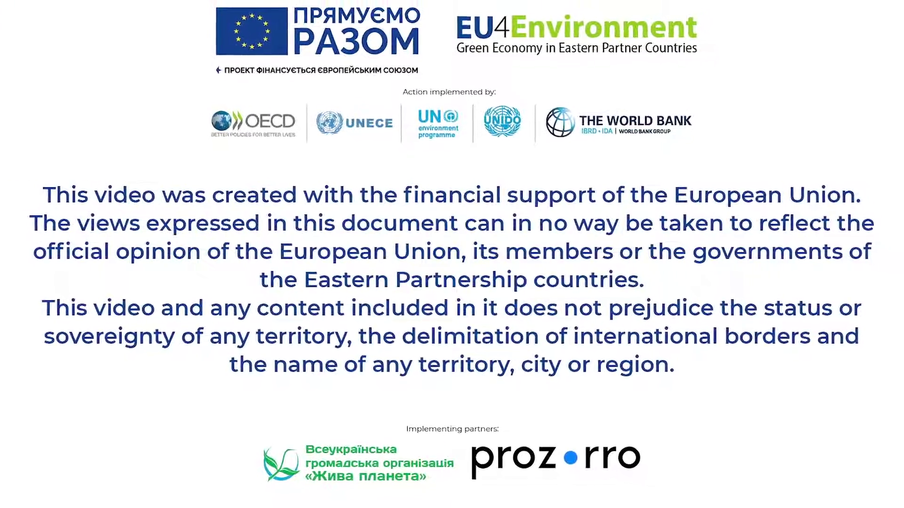